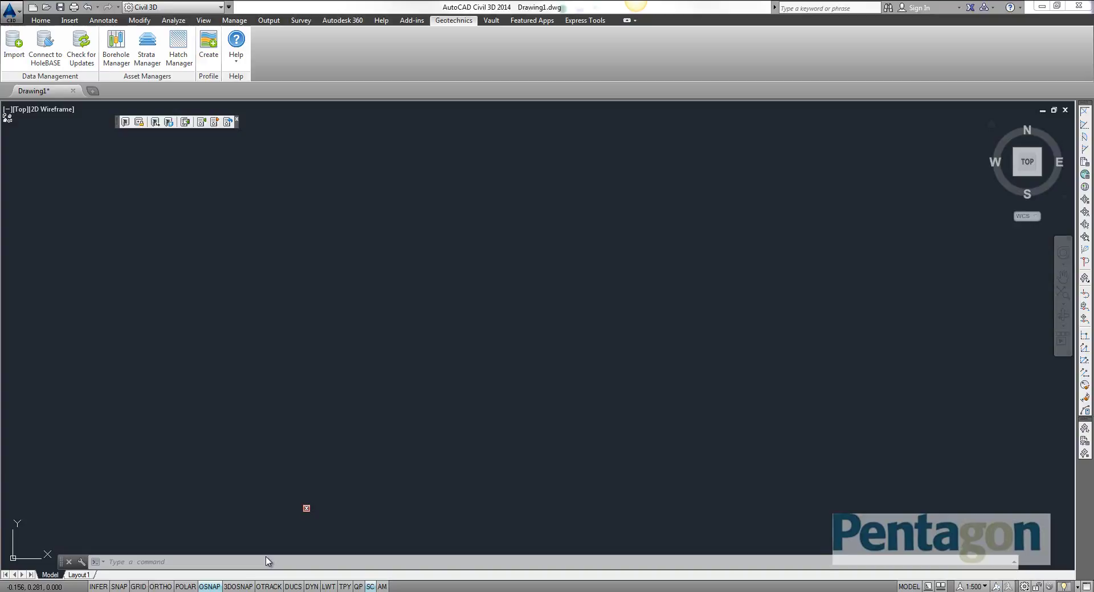
Switch to the geotechnical module help PDF, review the module's functionality list on page 3, and return to Civil 3D.
key("alt+Tab")
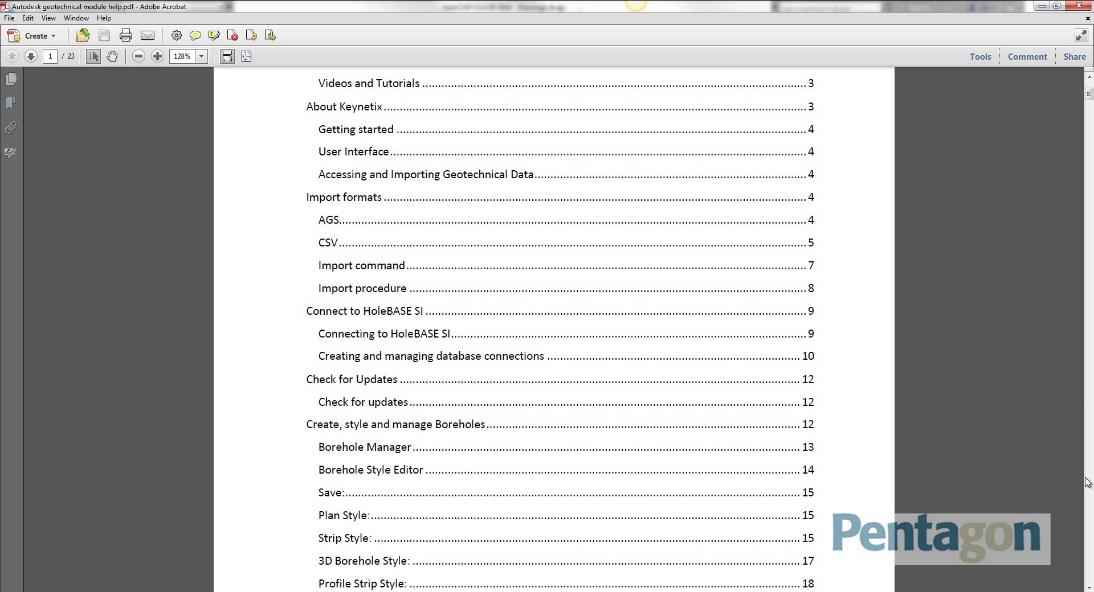
left_click_drag(1089, 95, 1088, 138)
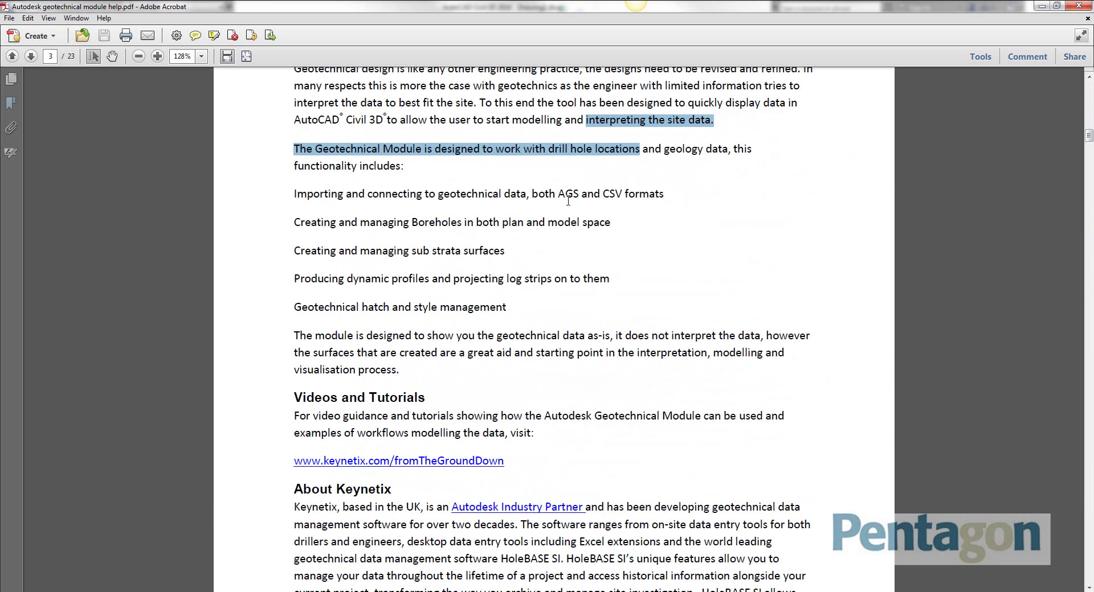
left_click_drag(1088, 137, 1089, 136)
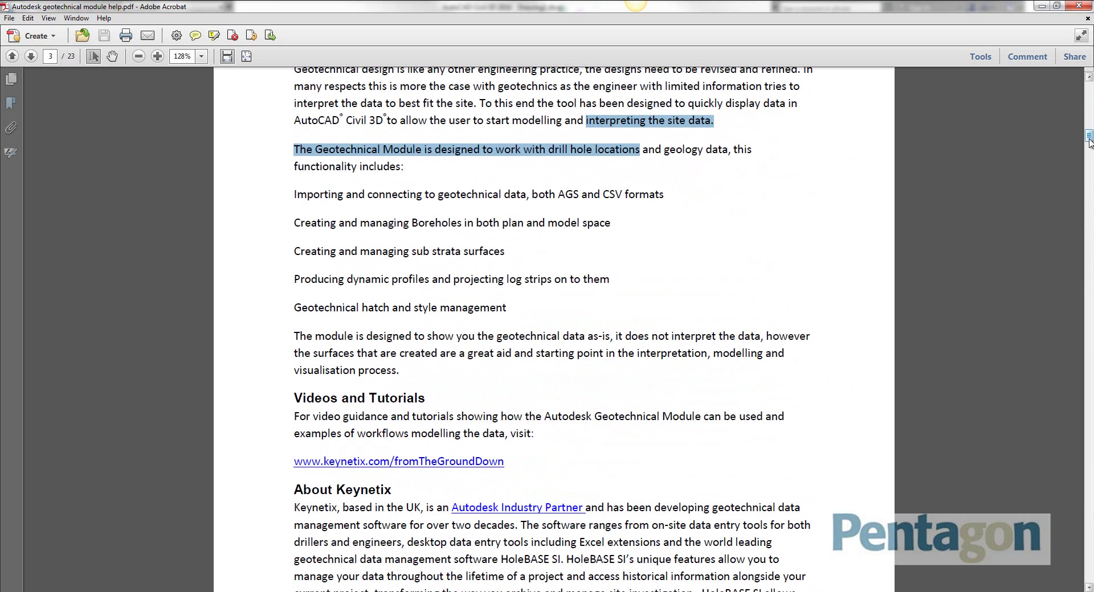
left_click(1042, 5)
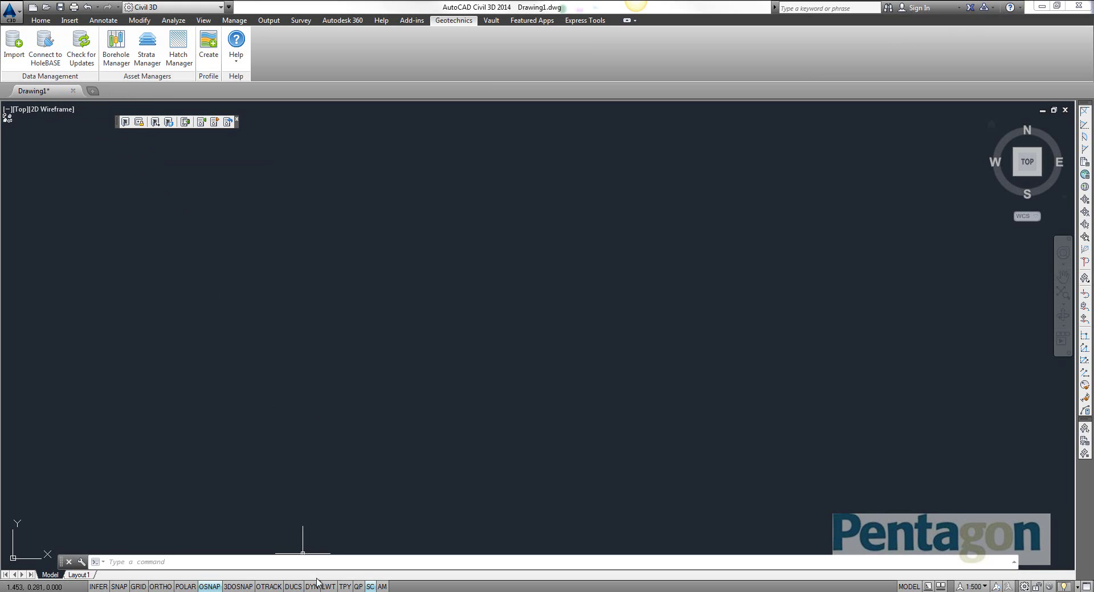
Bring up RTBoreholes location.csv and RTBoreholes strata.csv in Excel and widen the GroundLevel column in the location file.
mouse_move(322, 585)
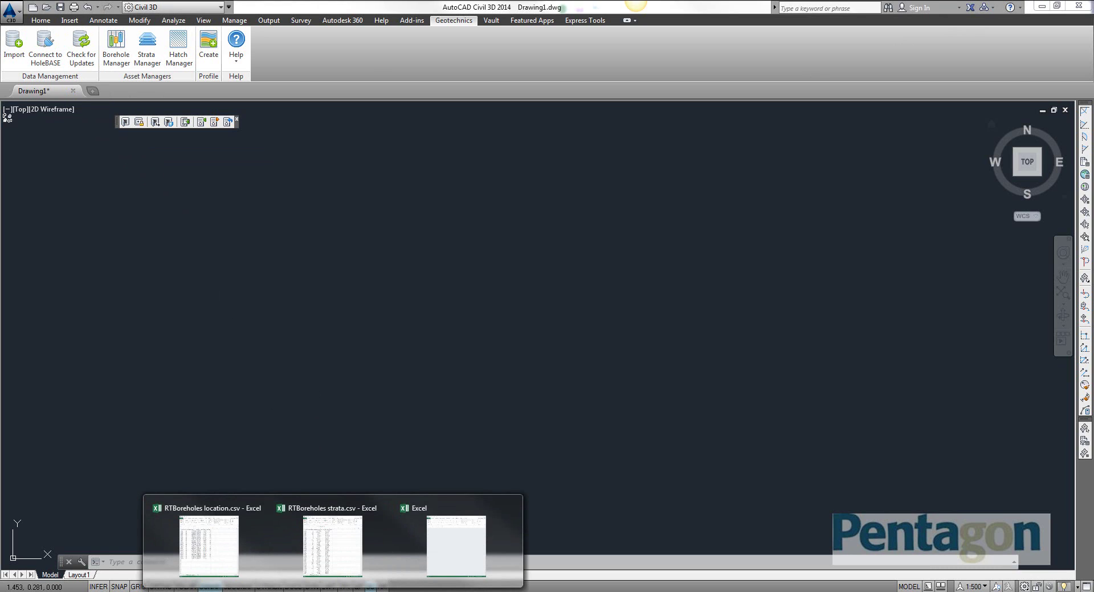
left_click(208, 544)
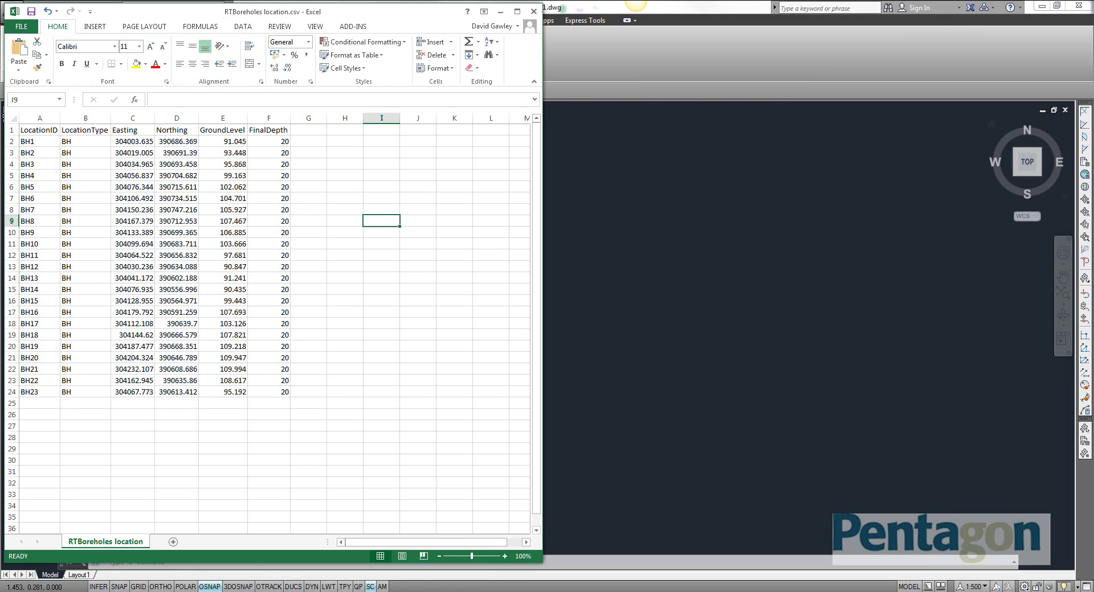
left_click(372, 579)
key("ctrl+a")
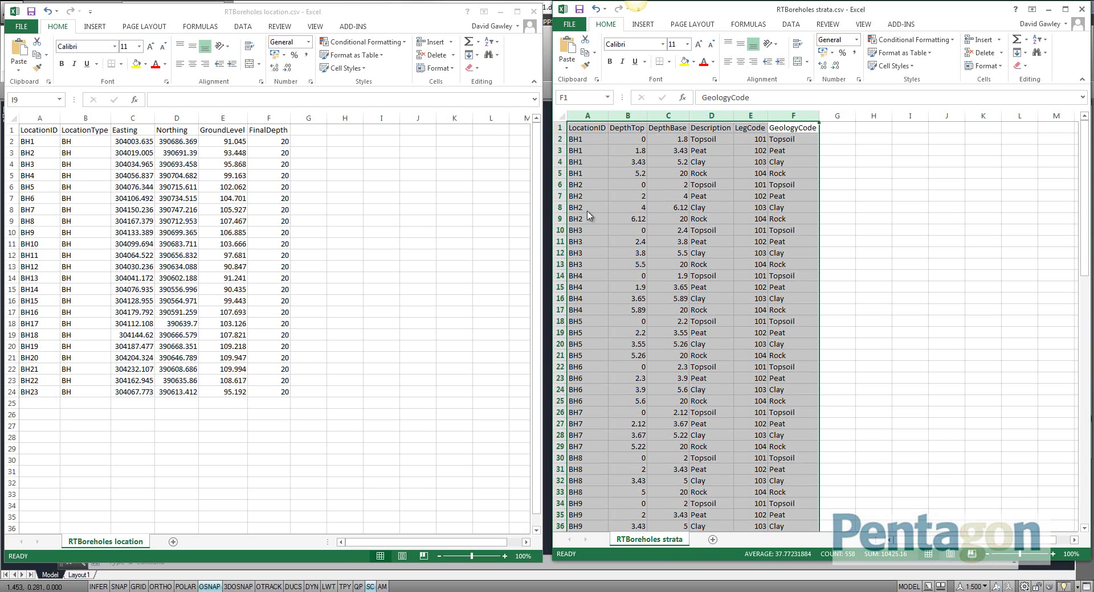
left_click(427, 210)
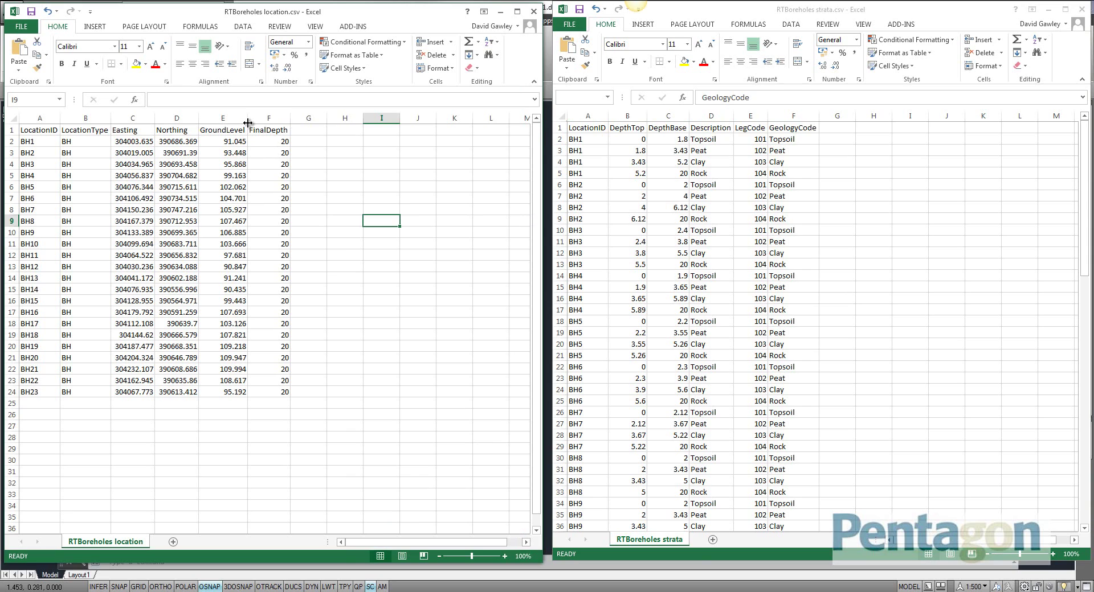
left_click_drag(247, 123, 253, 123)
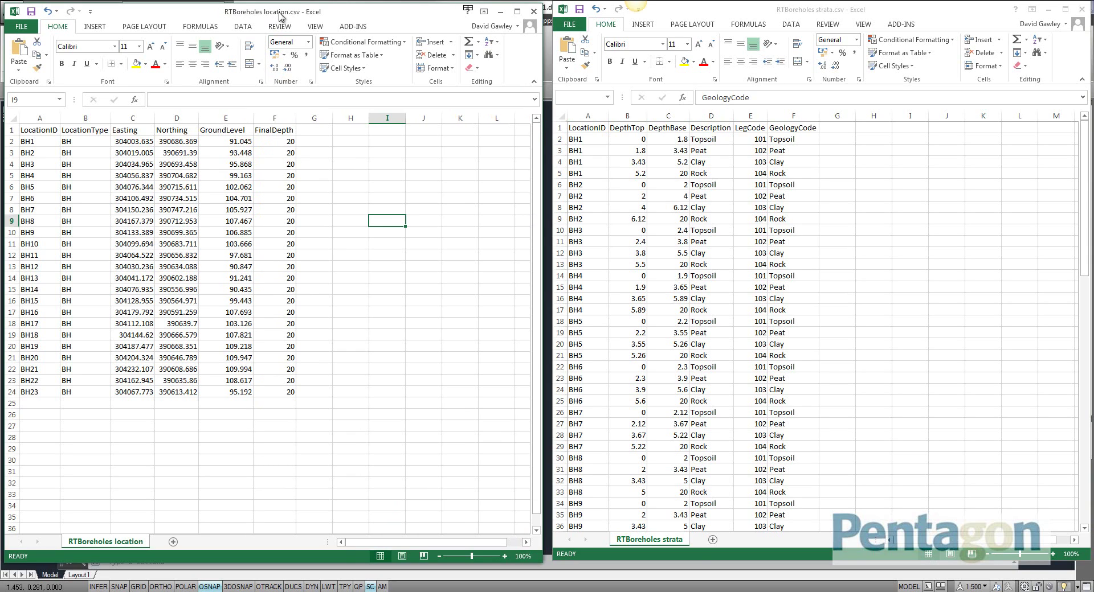
Compare the BH1 row in the location spreadsheet with the matching borehole rows in the strata spreadsheet.
left_click(804, 173)
key("ctrl+a")
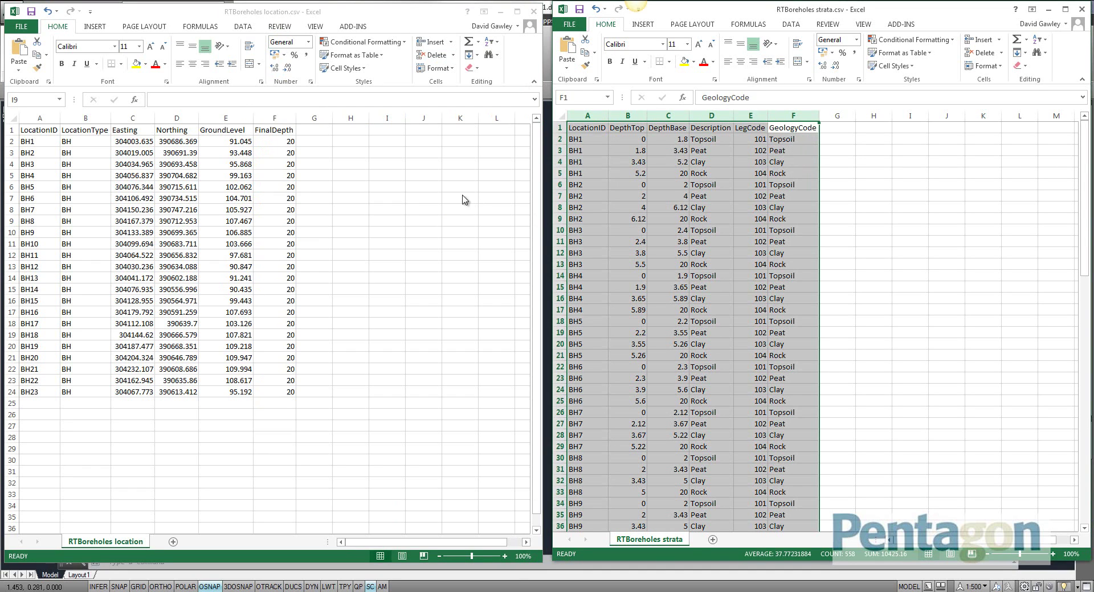
key("alt+Tab")
left_click(12, 141)
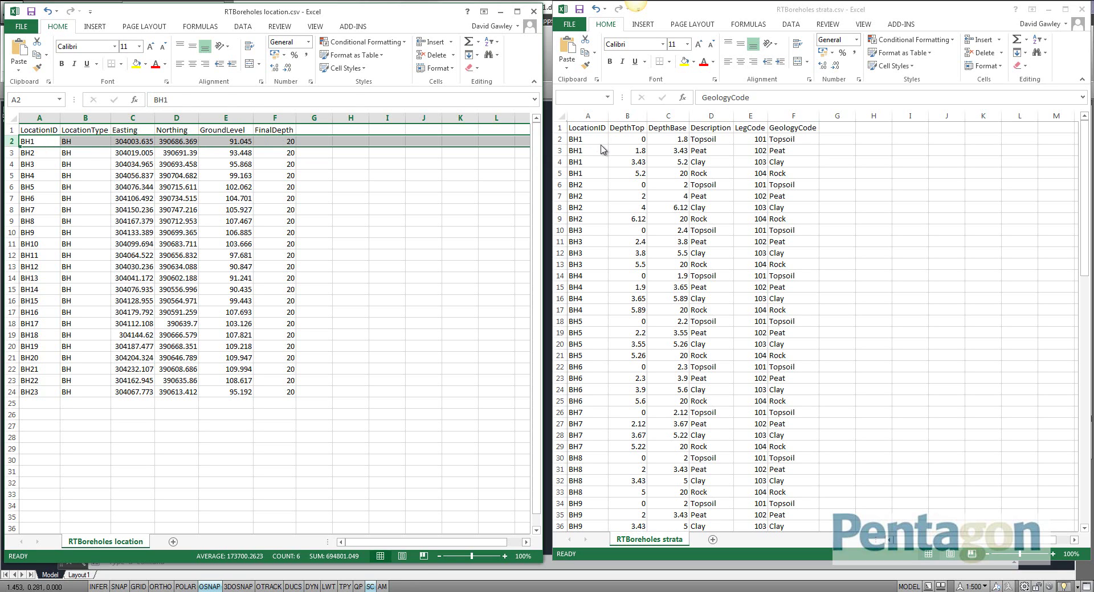
left_click(562, 139)
key("ctrl+a")
left_click_drag(561, 139, 562, 188)
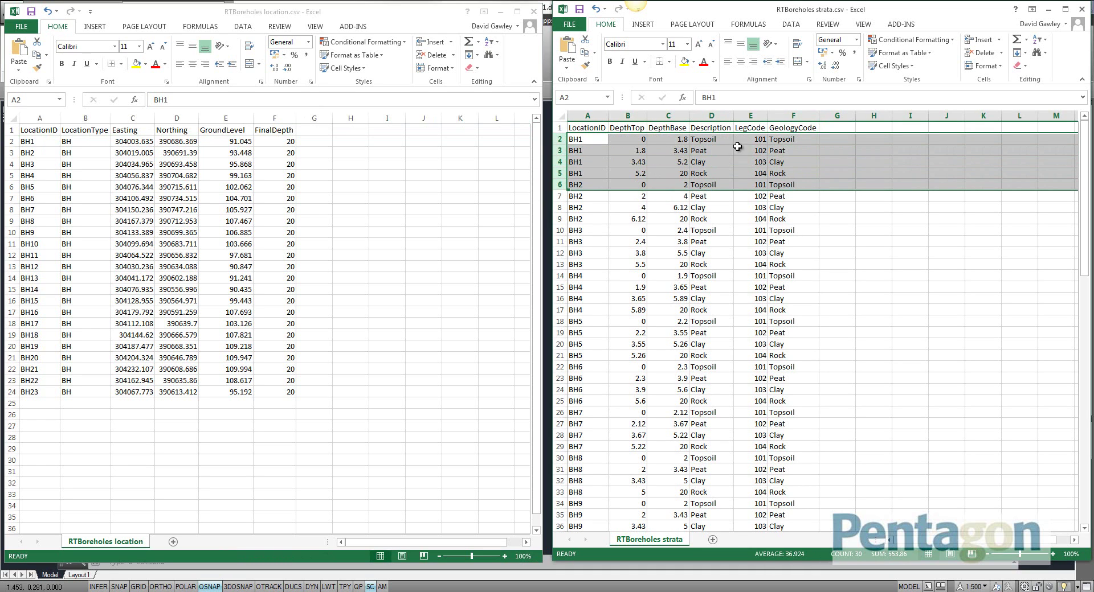
left_click(716, 228)
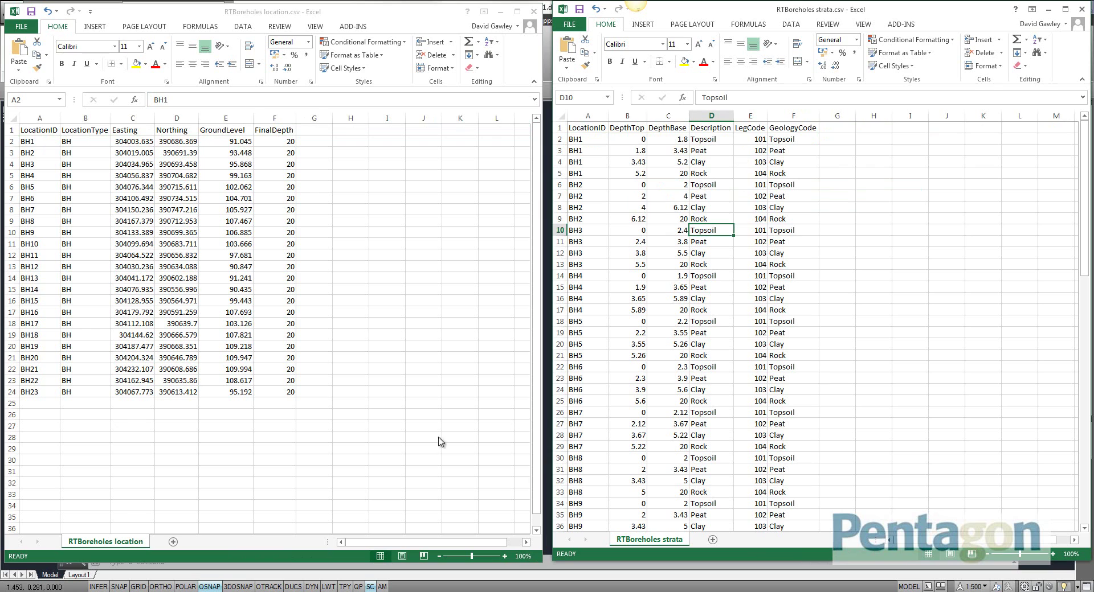
Examine the strata CSV column headings on page 6 of the help PDF and return to the Civil 3D drawing.
mouse_move(215, 590)
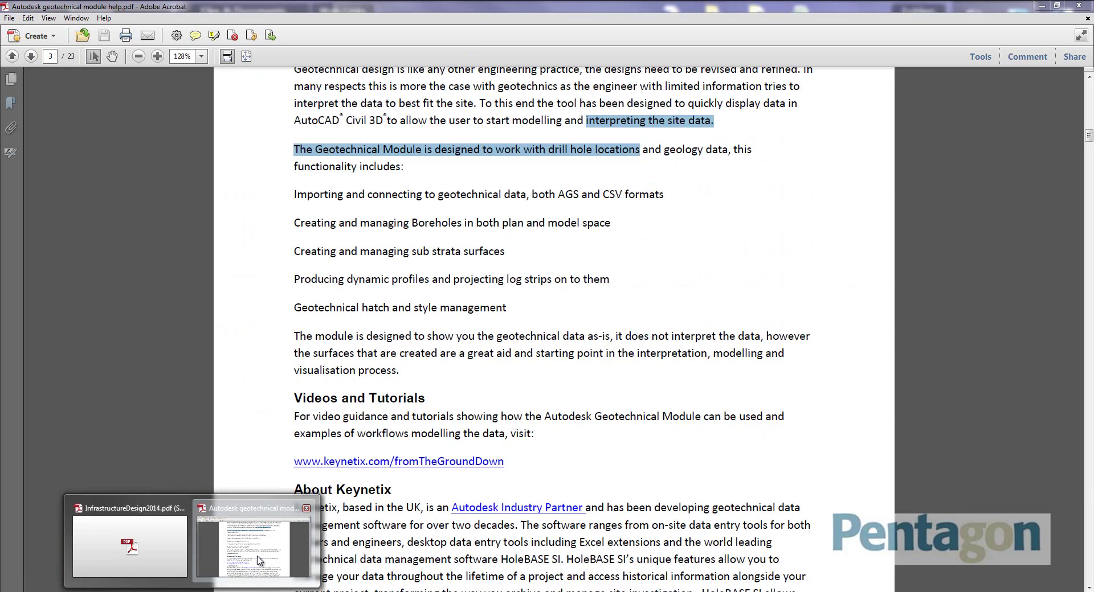
left_click(258, 570)
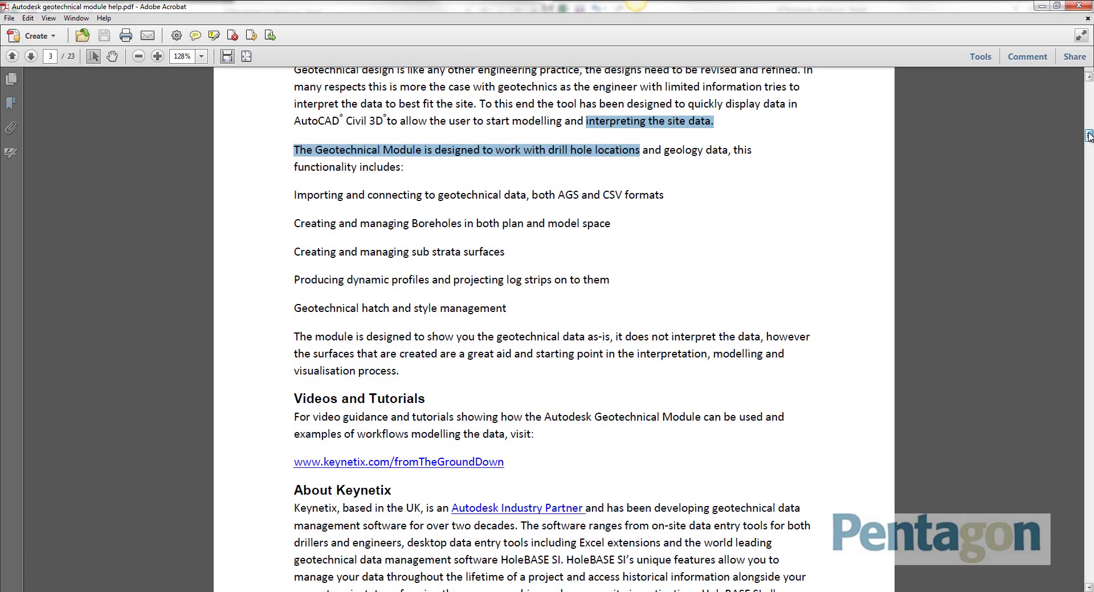
left_click_drag(1088, 136, 1089, 210)
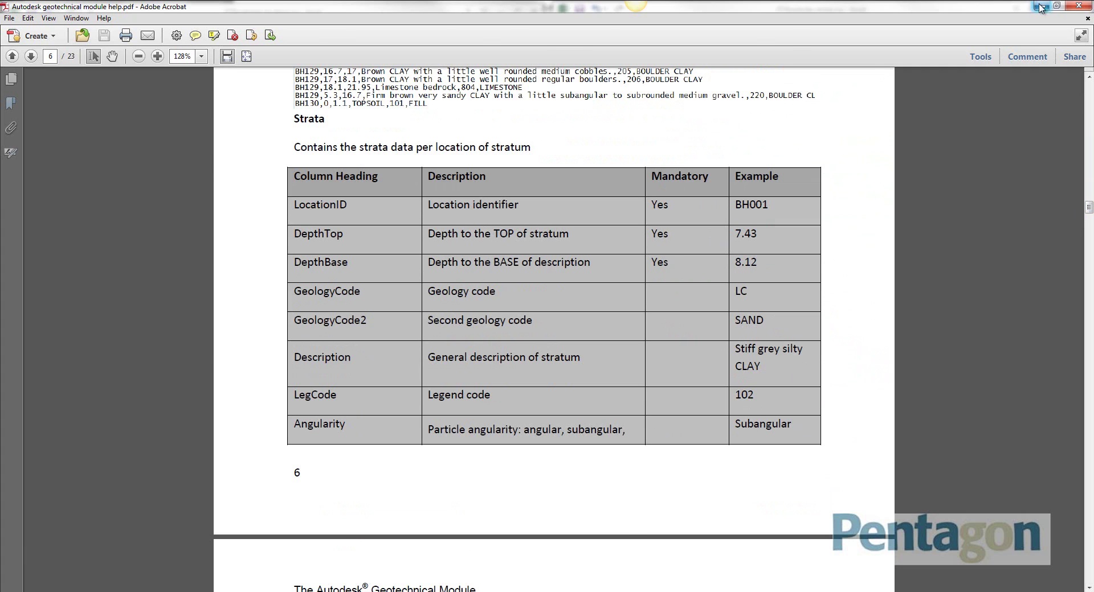
left_click(1042, 6)
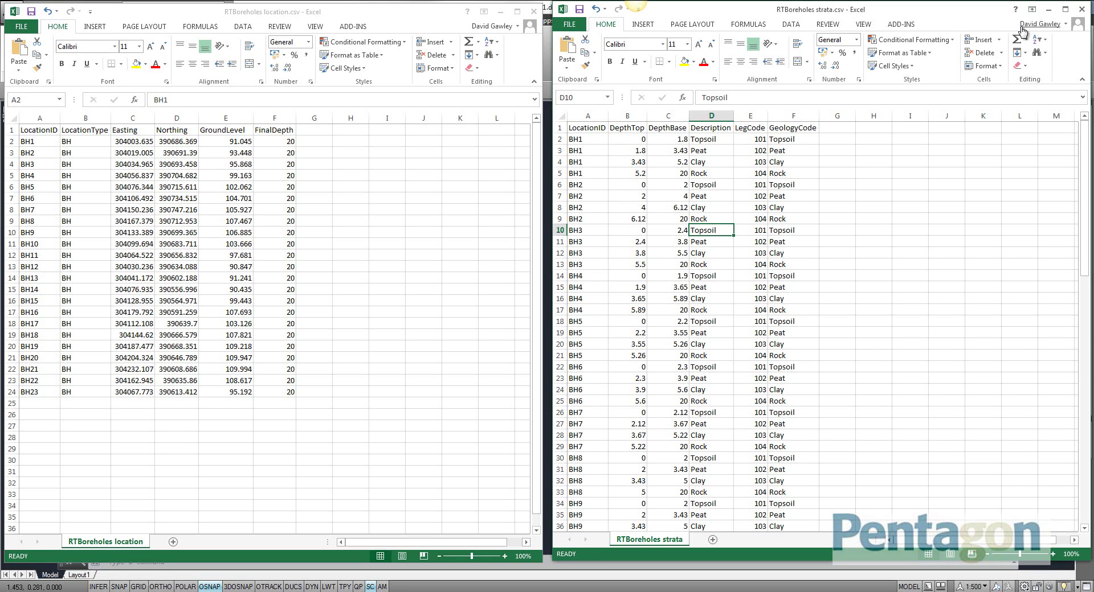
left_click(1052, 14)
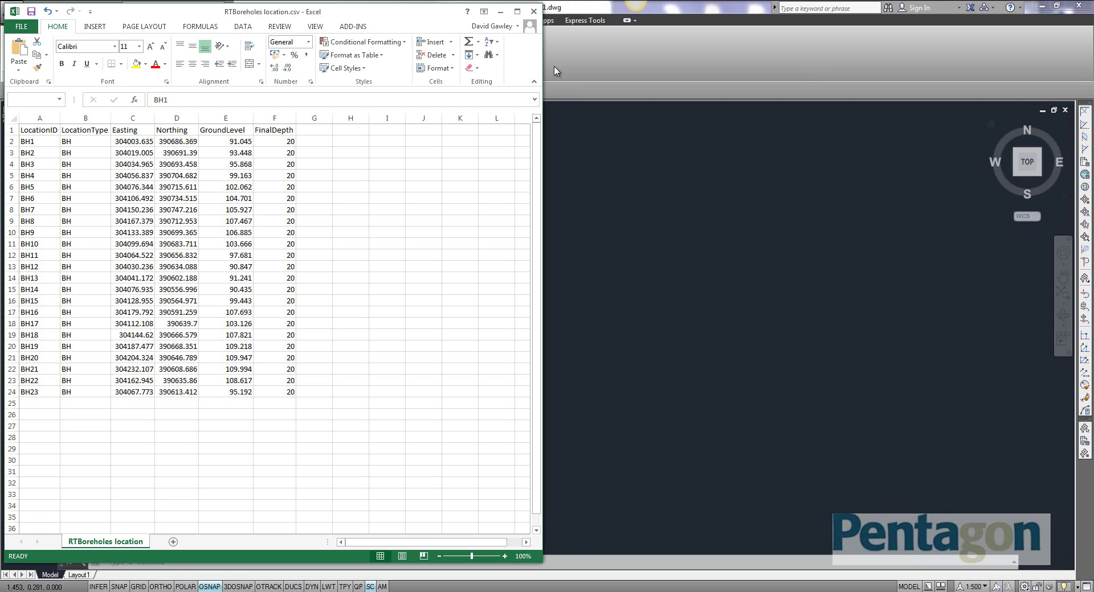
left_click(500, 11)
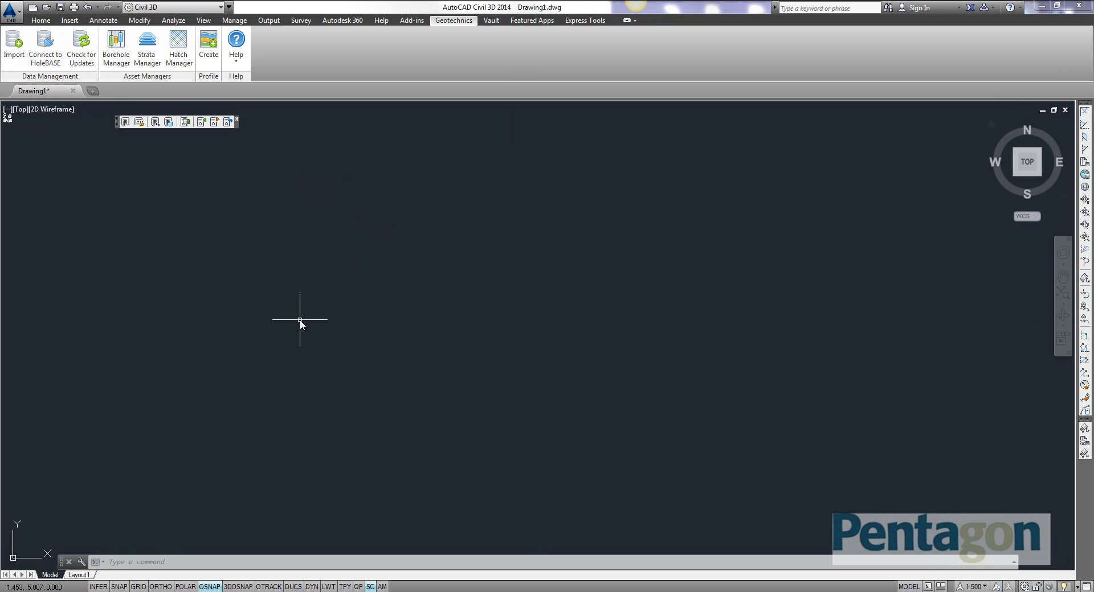
Save the drawing to the Desktop under the name Boreholes.
type("sav")
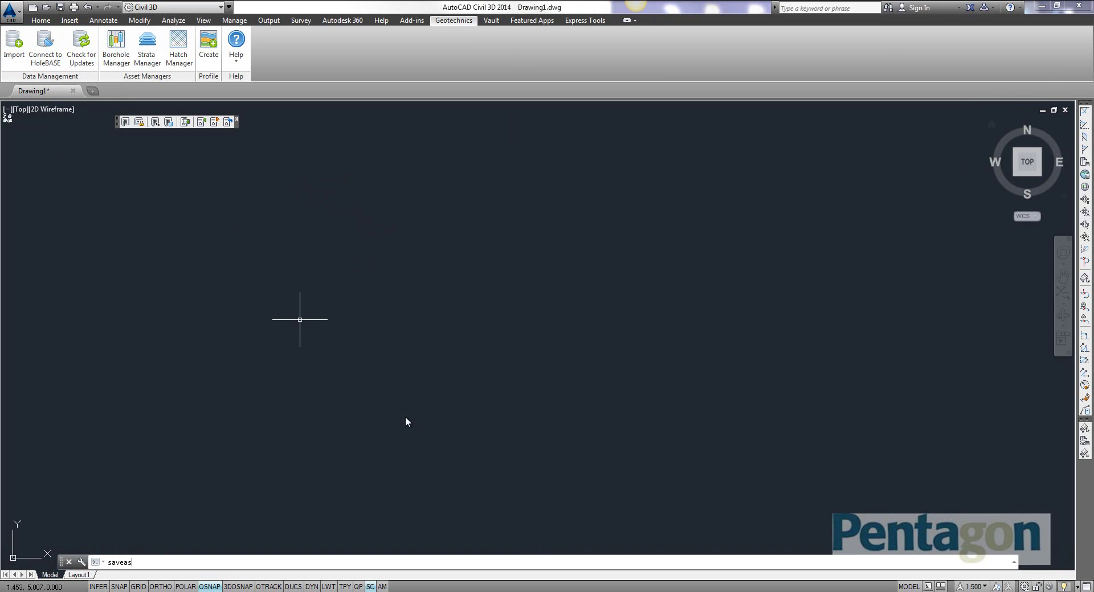
type("eas")
key("Return")
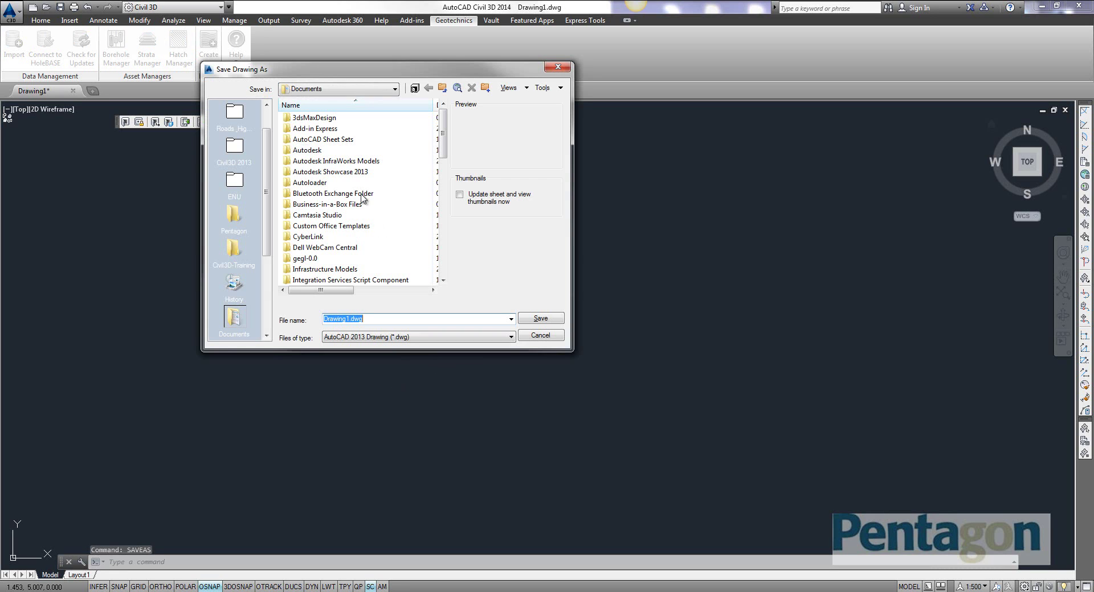
left_click(345, 91)
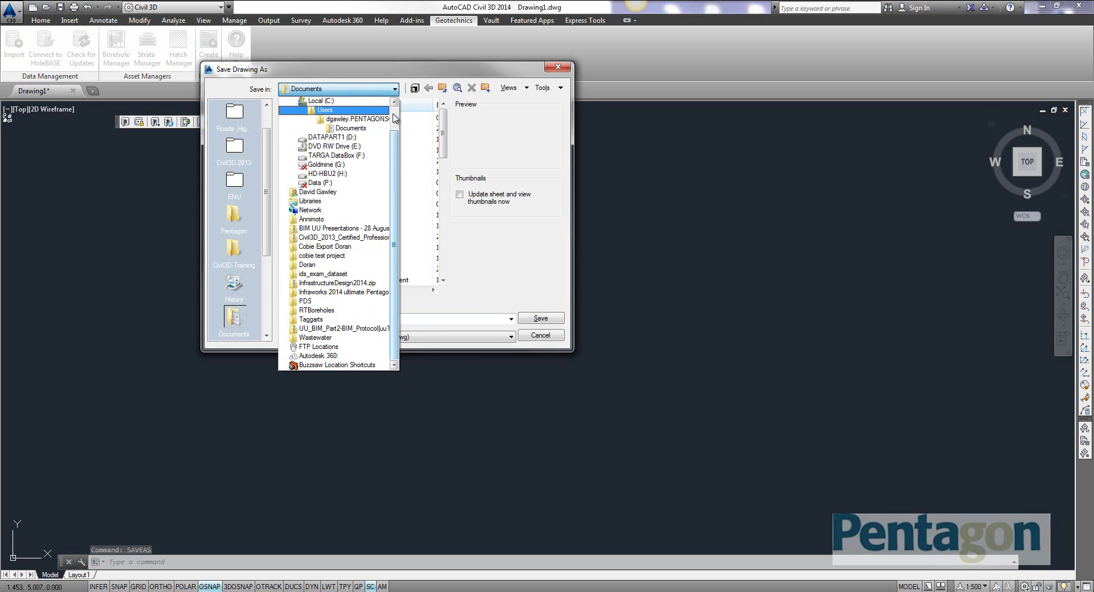
scroll(336, 102, "up", 1)
left_click(319, 100)
left_click(379, 320)
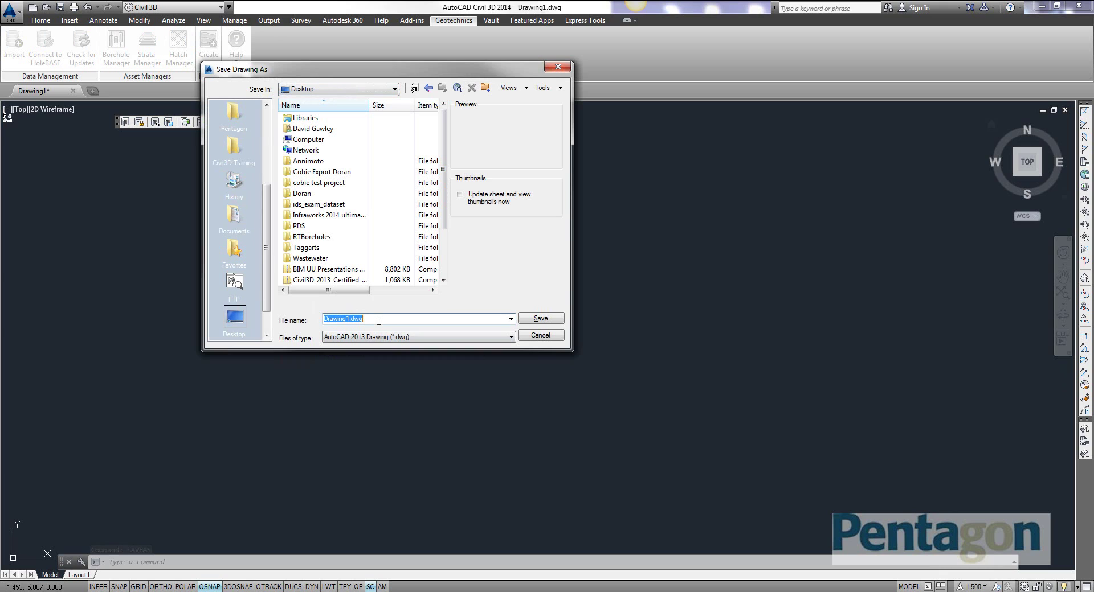
type("Boreh")
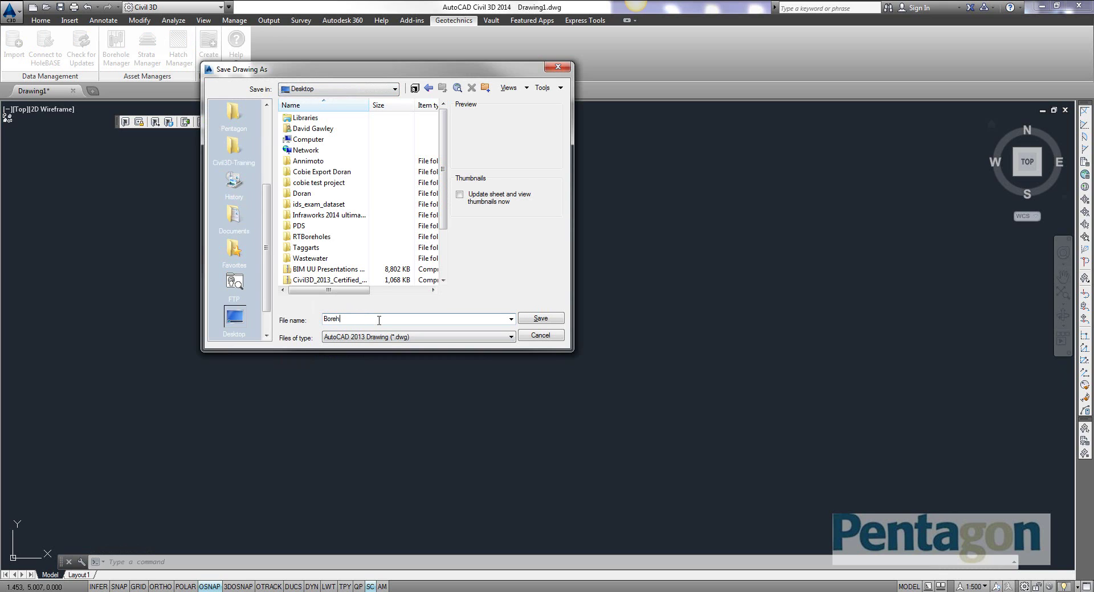
type("oles")
key("Return")
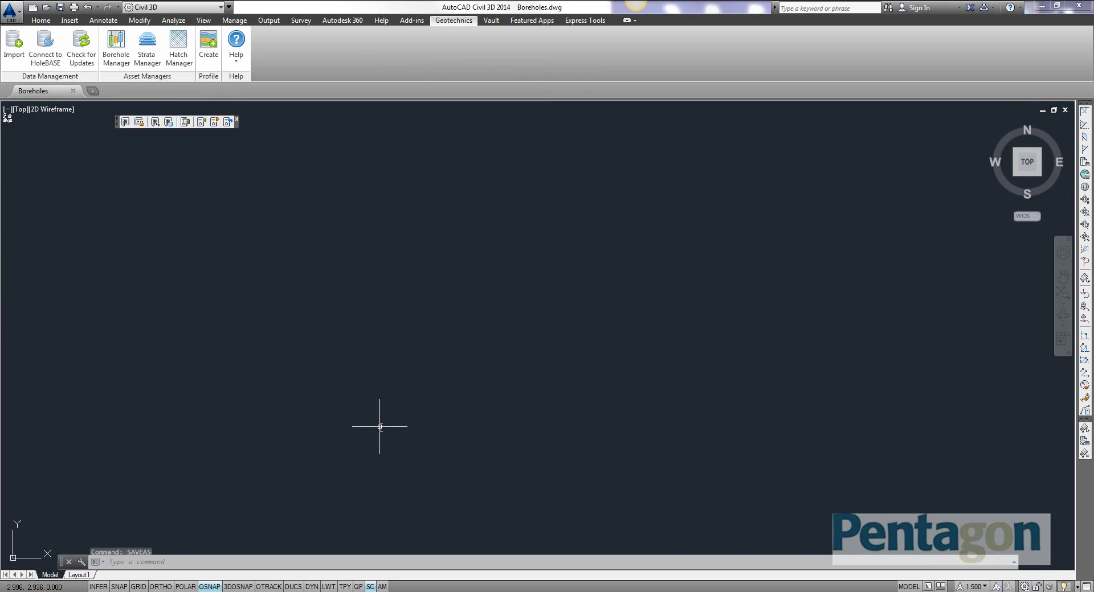
Start a geotechnical data import and set its file type to CSV.
left_click(15, 47)
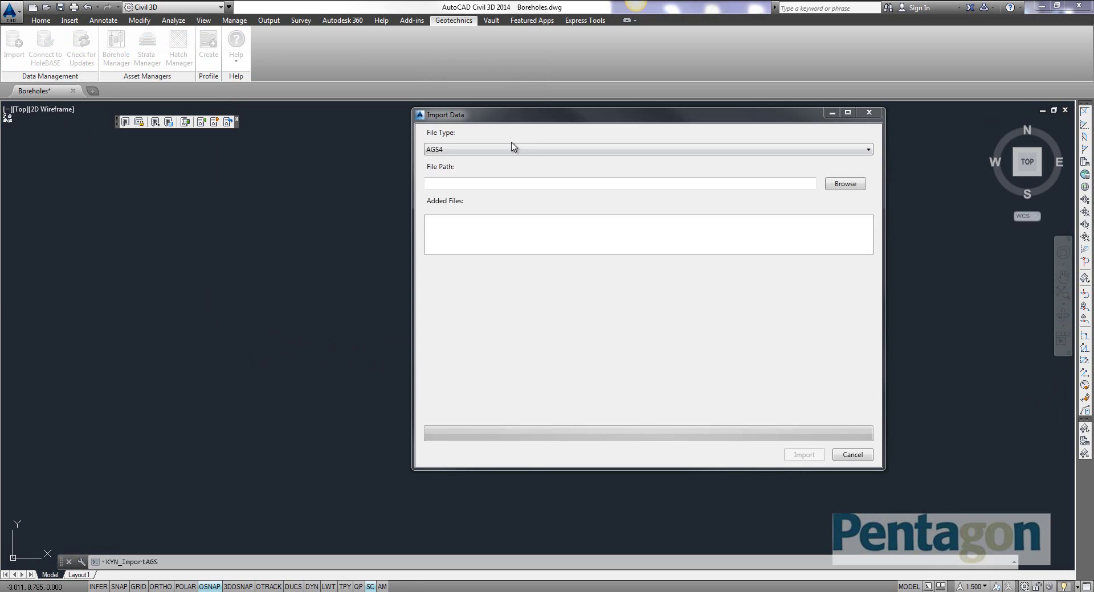
left_click_drag(497, 120, 392, 124)
left_click(412, 155)
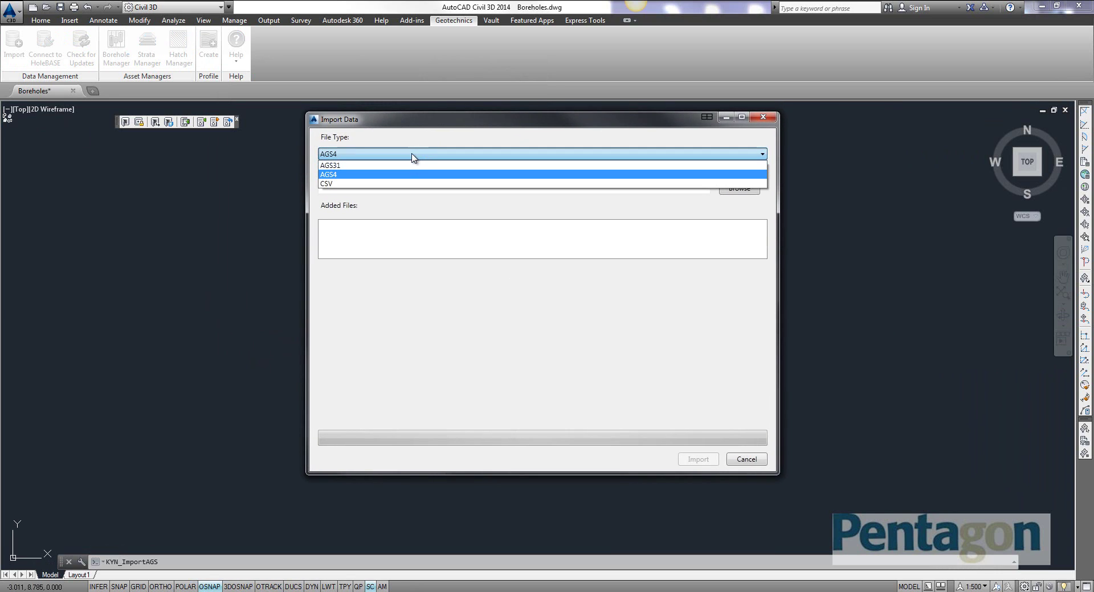
left_click(333, 183)
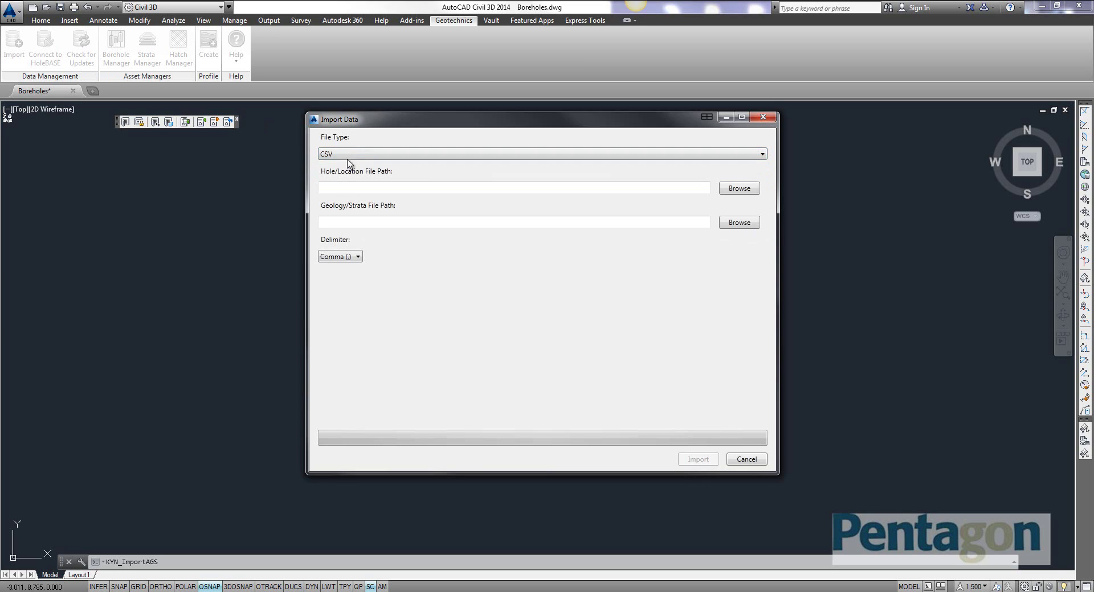
Choose RTBoreholes location.csv as the hole/location file and RTBoreholes strata.csv as the geology/strata file.
left_click(352, 187)
left_click(382, 222)
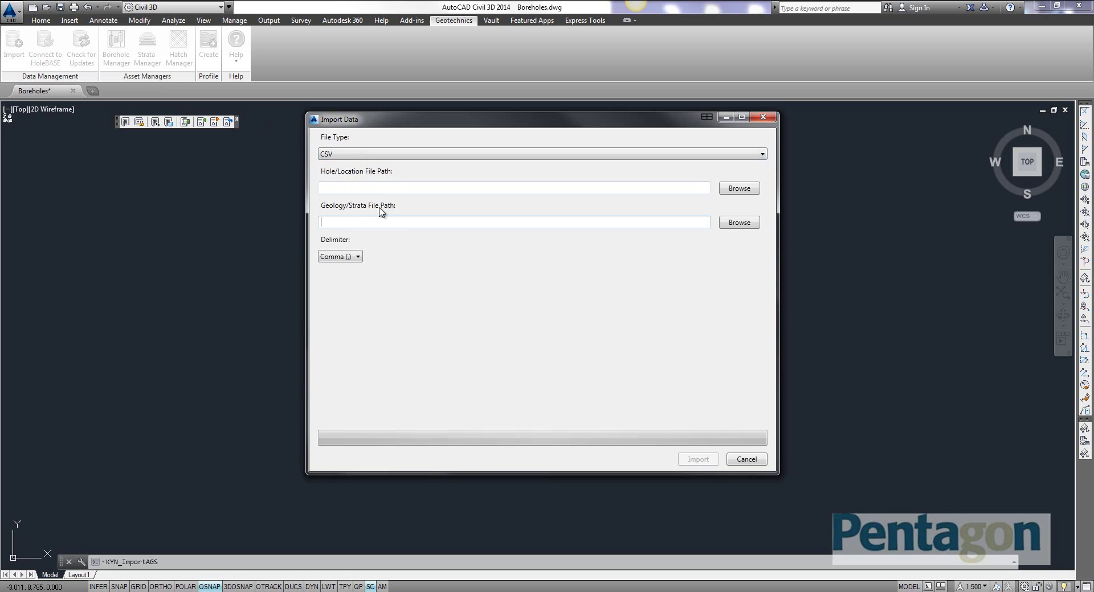
left_click(386, 187)
left_click(750, 188)
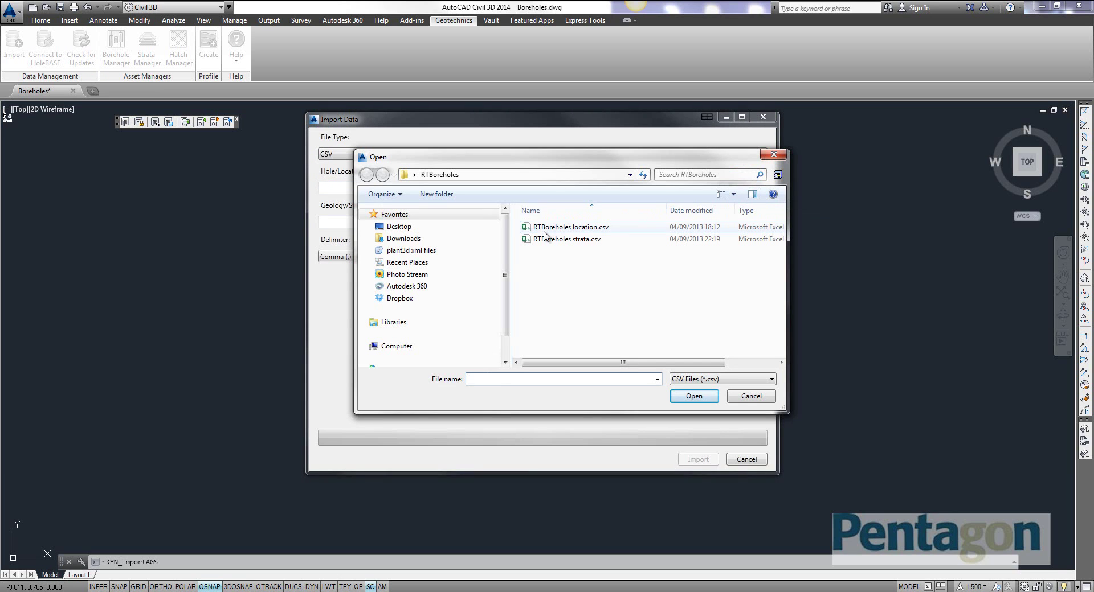
double_click(545, 228)
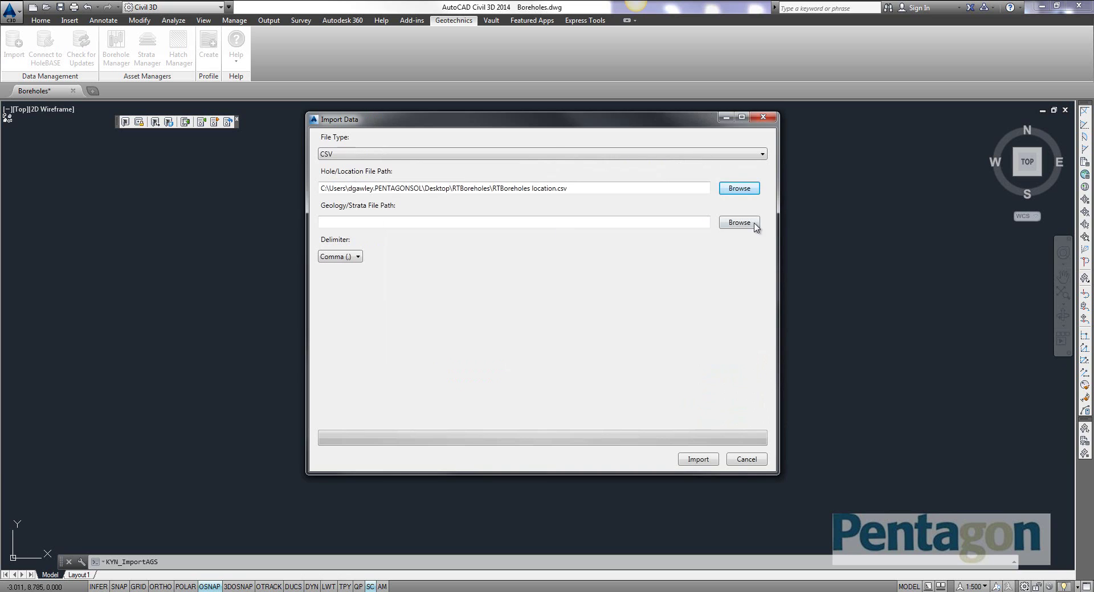
left_click(752, 222)
double_click(567, 240)
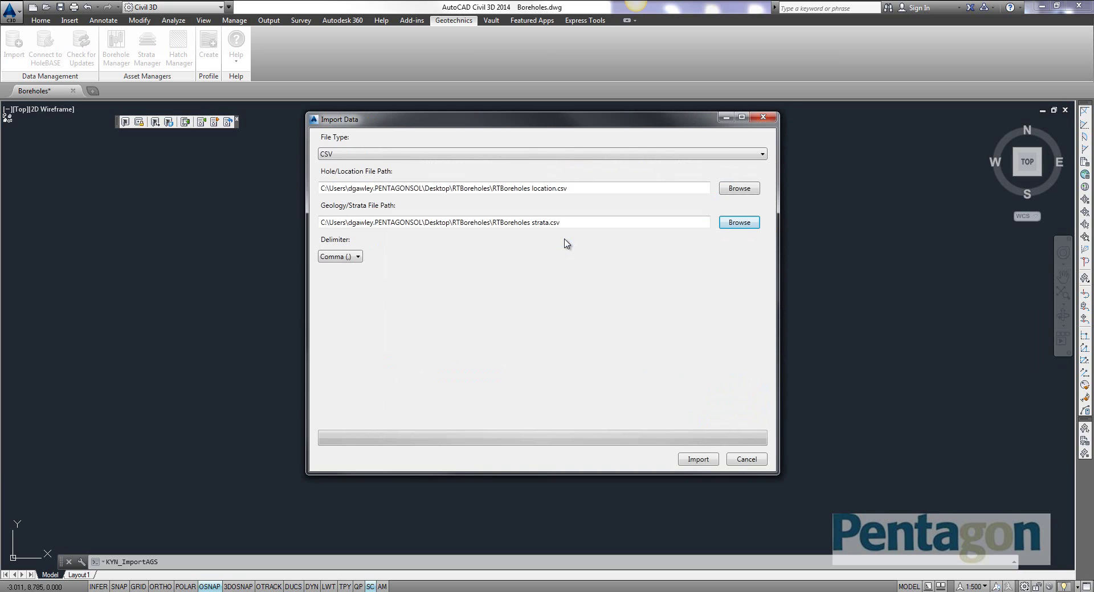
Keep the comma as the delimiter and import the borehole location and strata data into the drawing.
left_click(354, 259)
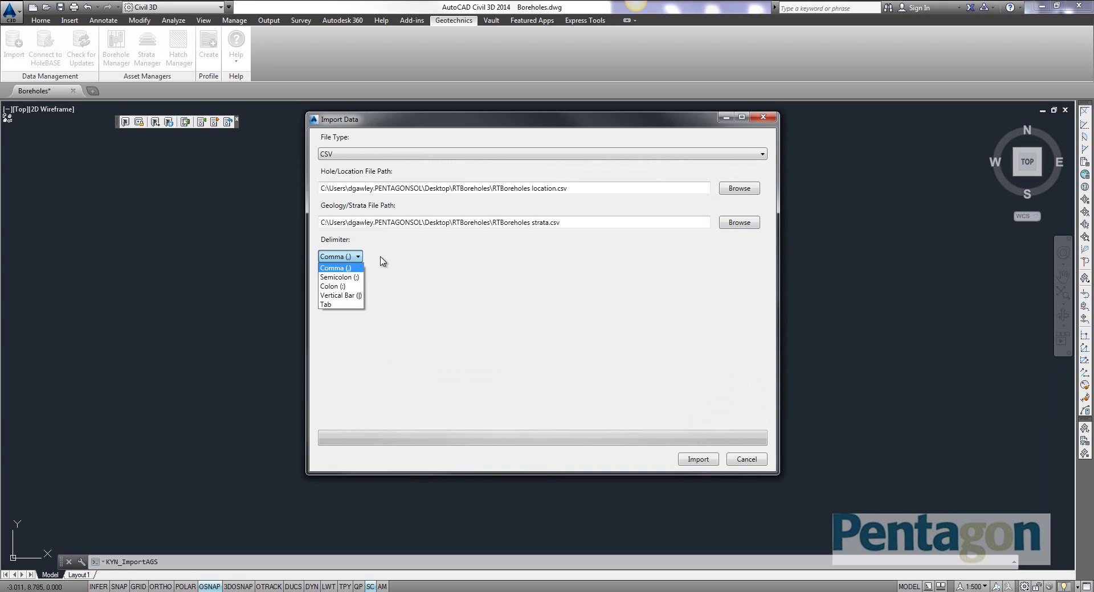
left_click(382, 261)
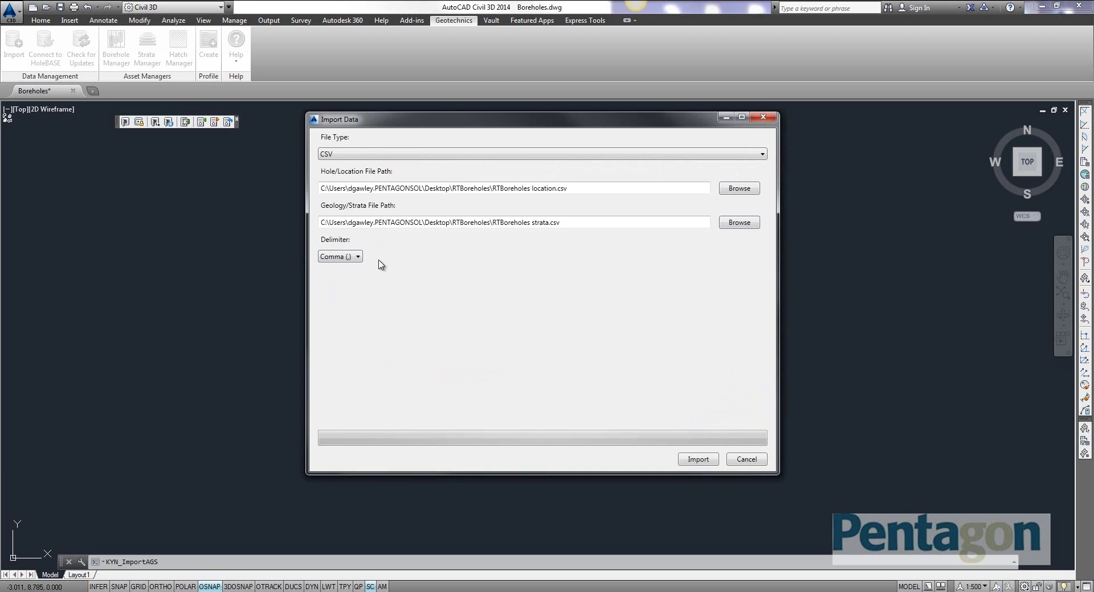
left_click(698, 463)
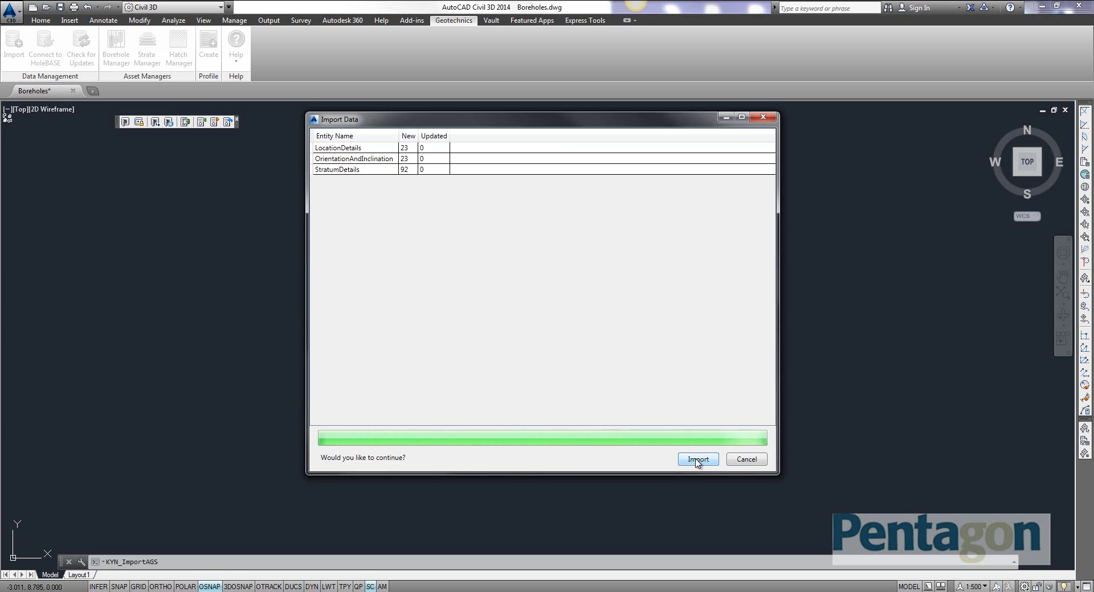
left_click(696, 462)
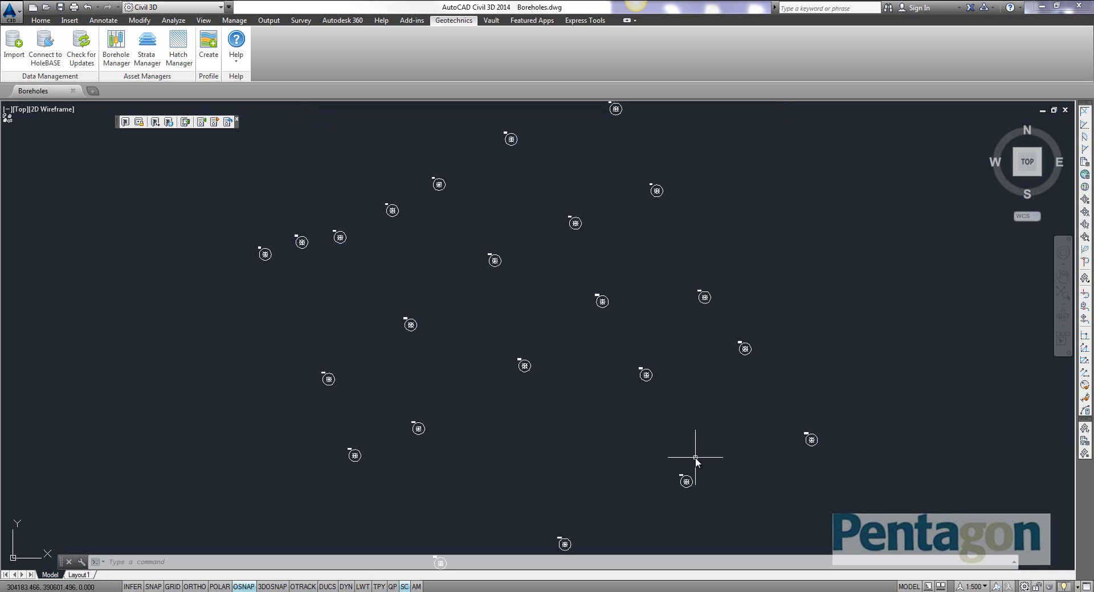
Inspect the imported boreholes in plan, turn them to a 3D view and apply the Realistic visual style.
scroll(507, 210, "up", 3)
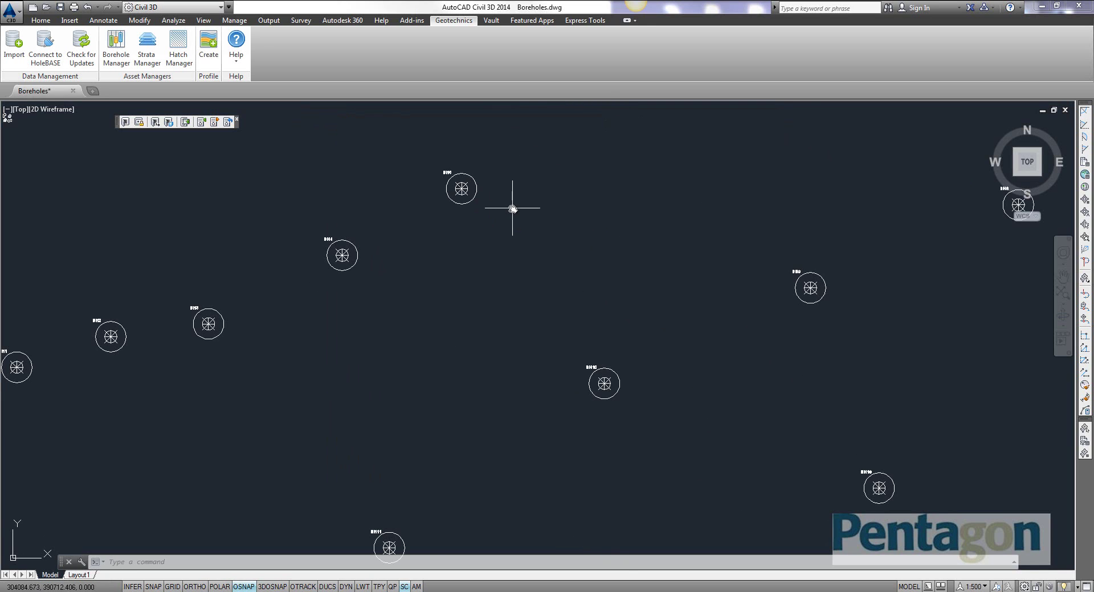
scroll(510, 214, "down", 6)
scroll(513, 217, "up", 2)
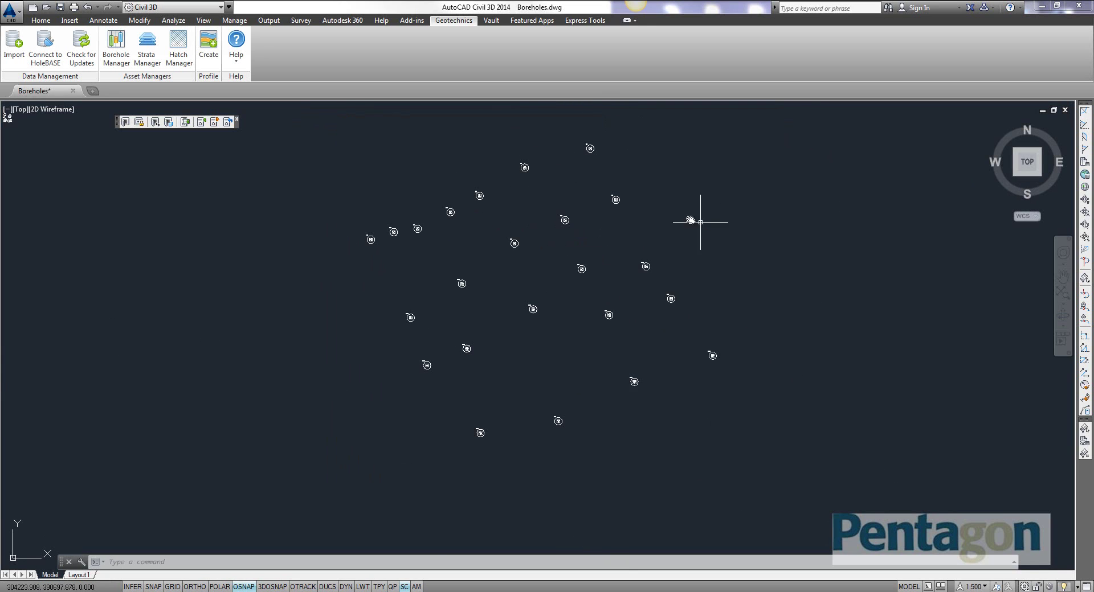
left_click(1015, 176)
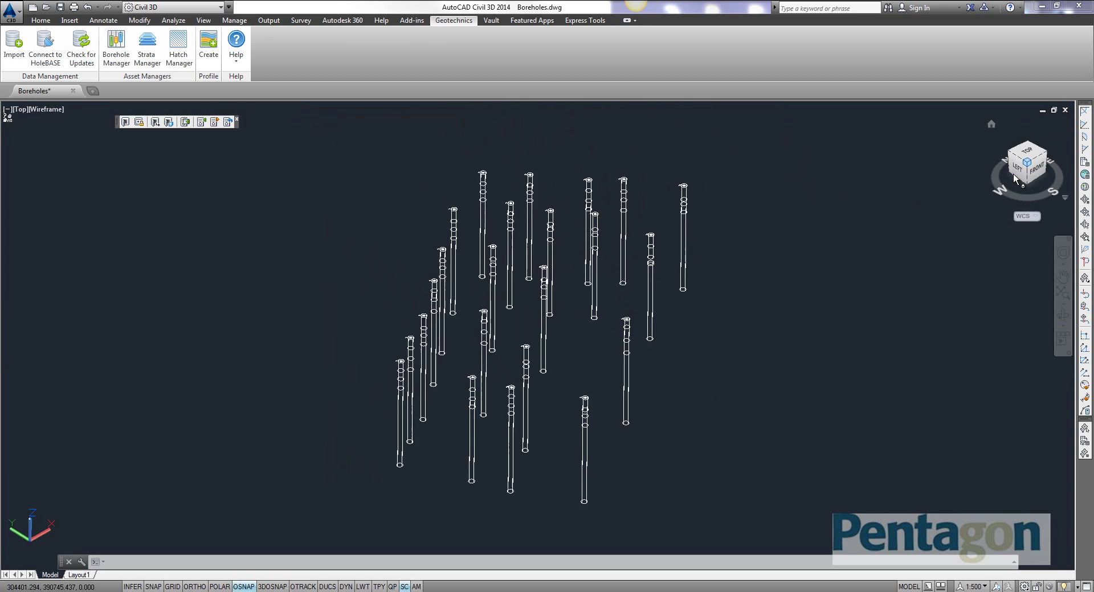
middle_click_drag(608, 302, 492, 286, "shift")
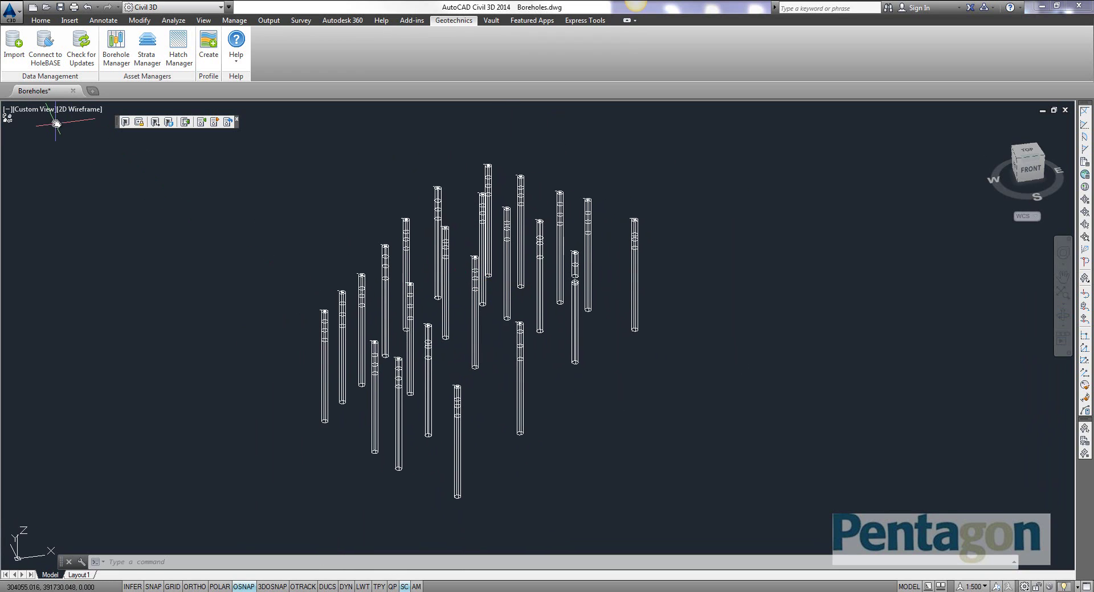
left_click(78, 112)
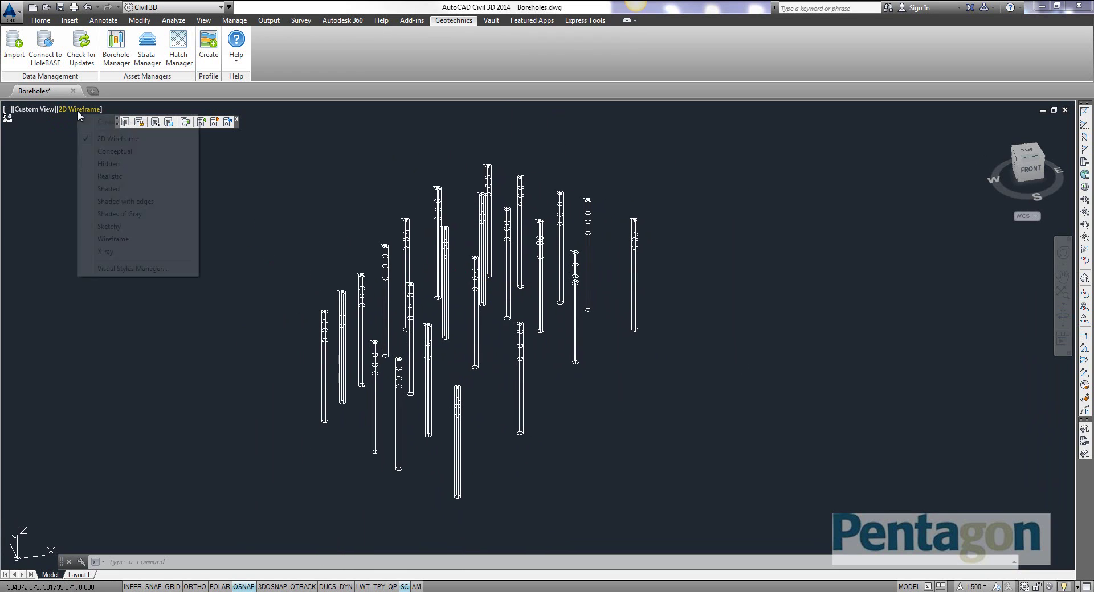
left_click(110, 176)
middle_click_drag(592, 348, 553, 266, "shift")
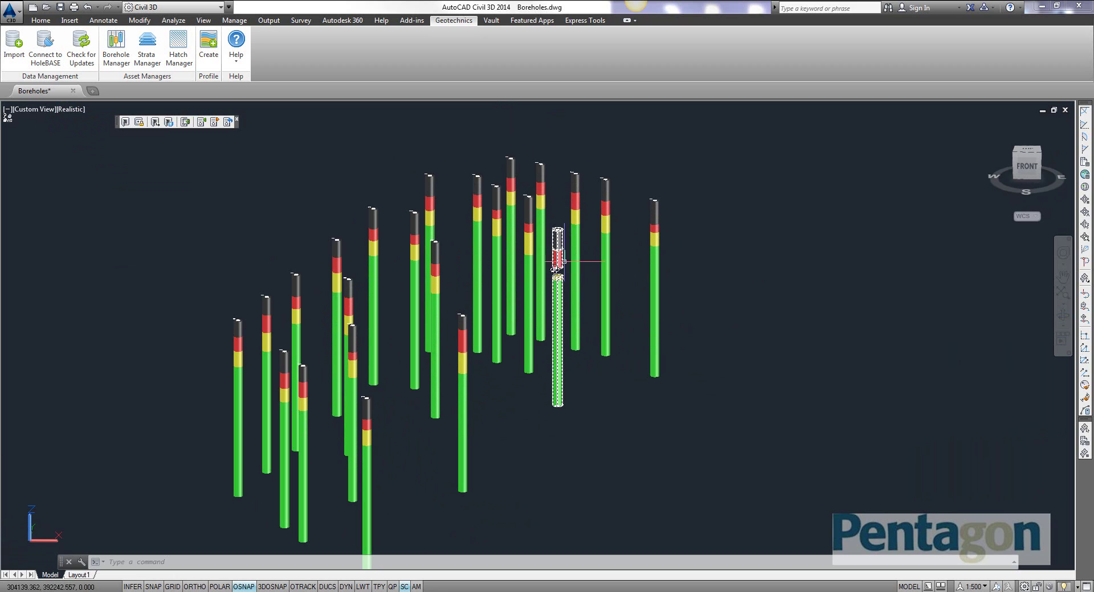
scroll(570, 308, "down", 3)
middle_click_drag(595, 330, 605, 390, "shift")
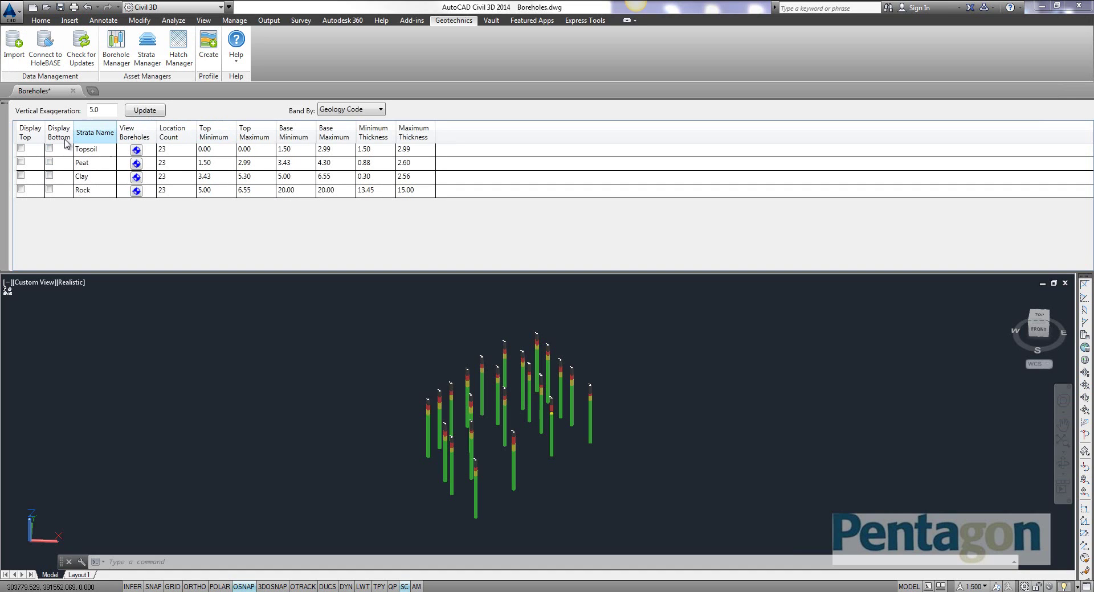
Display the top and bottom surfaces of the Topsoil, Peat, Clay and Rock strata in the Strata Manager.
left_click(22, 148)
left_click(50, 148)
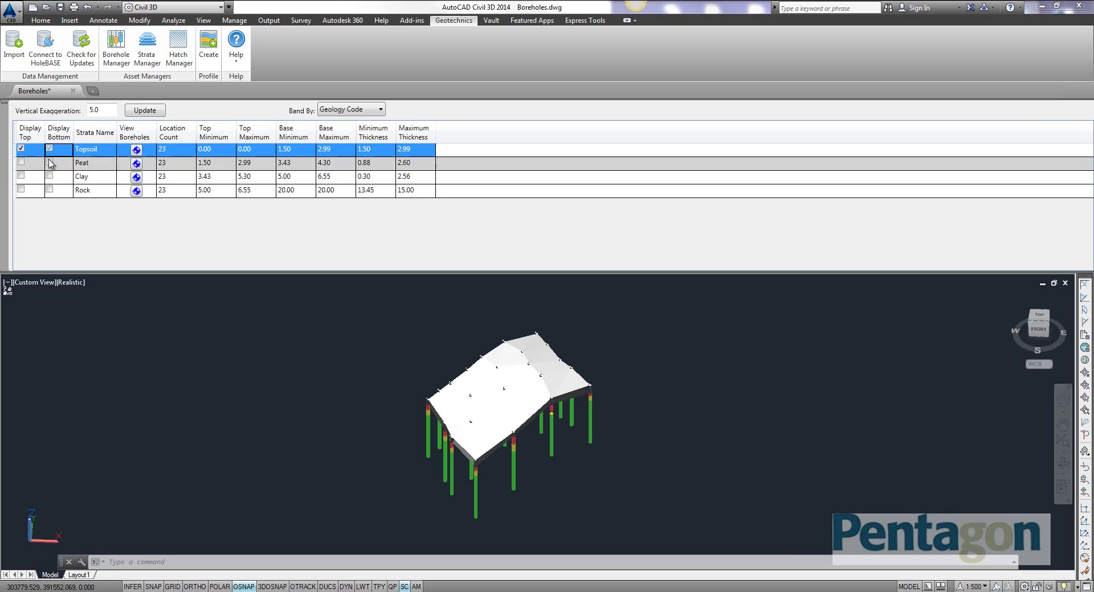
left_click(50, 163)
left_click(21, 162)
left_click(21, 176)
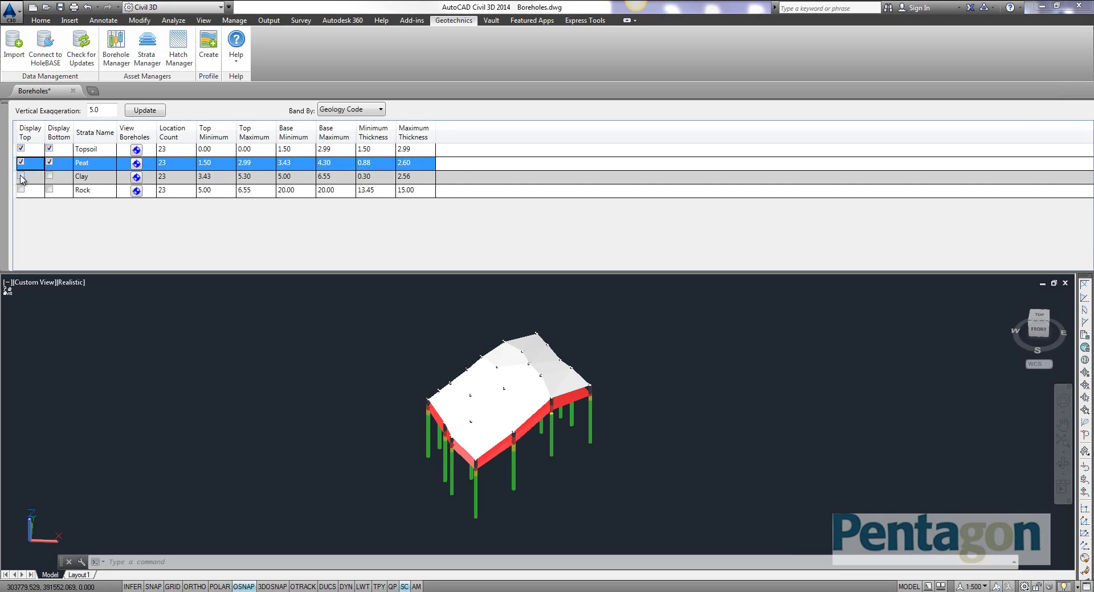
left_click(49, 177)
left_click(49, 189)
left_click(21, 189)
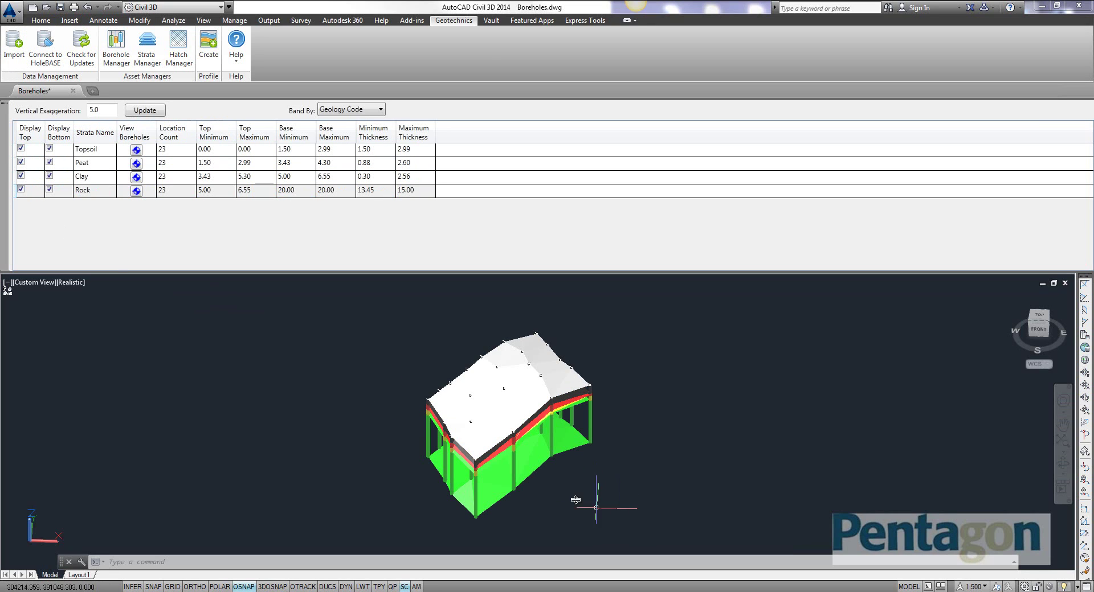
middle_click_drag(576, 500, 577, 524, "shift")
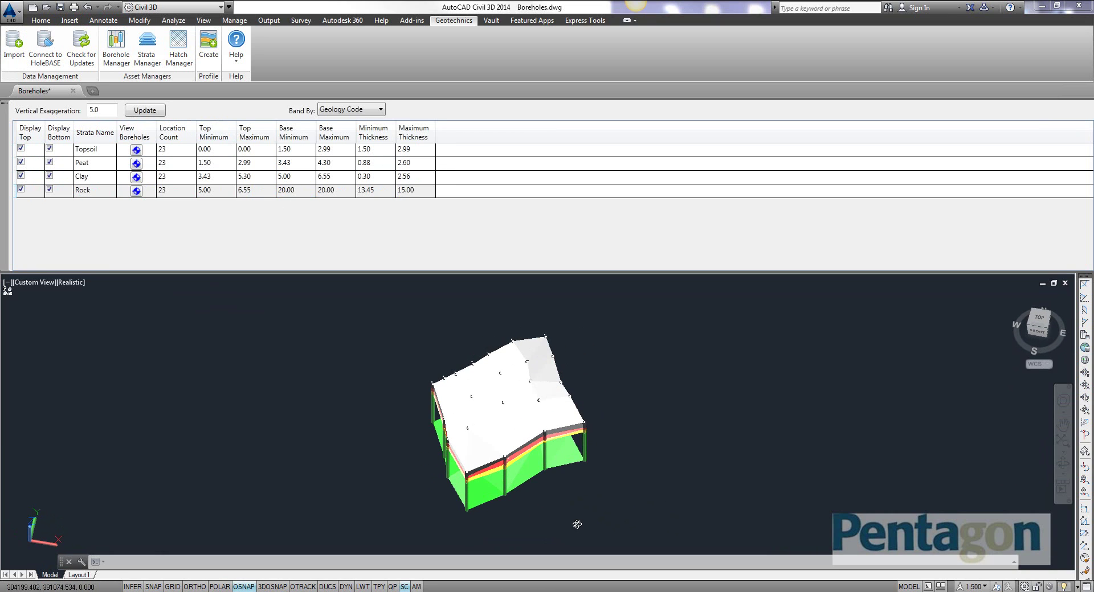
Return to the plan view of the current UCS and draw a straight two-point polyline diagonally across the strata surfaces.
type("plan")
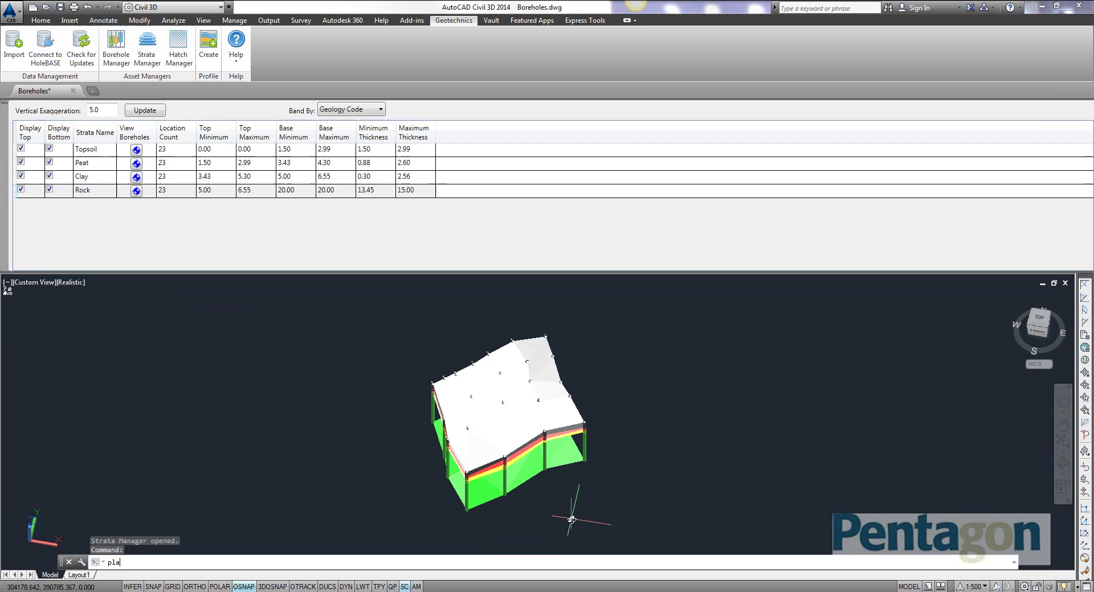
key("Return")
key("Return")
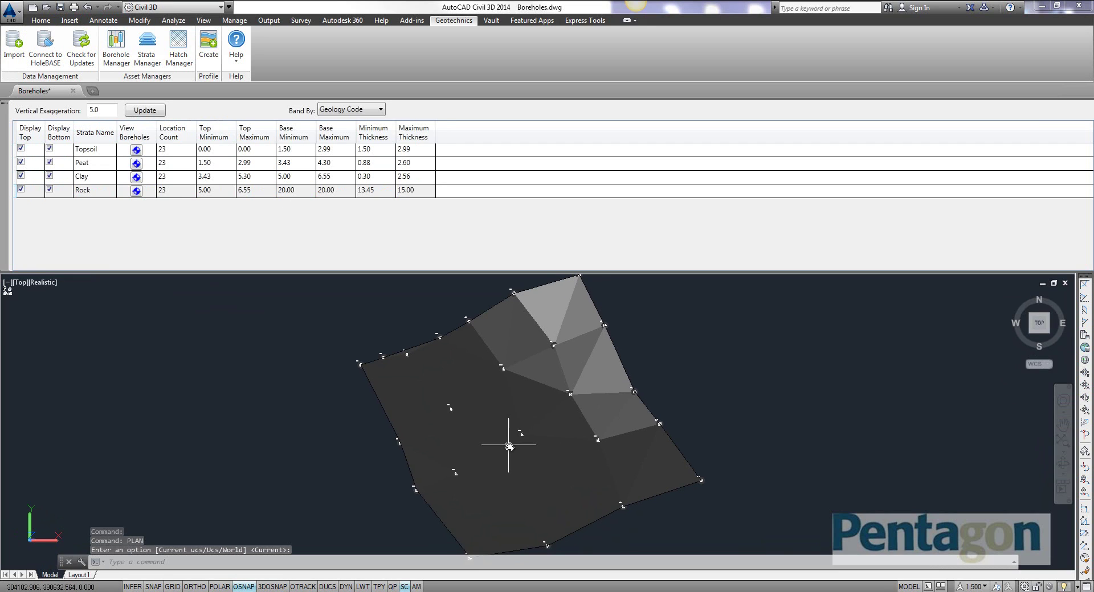
type("pl")
key("Return")
left_click(333, 481)
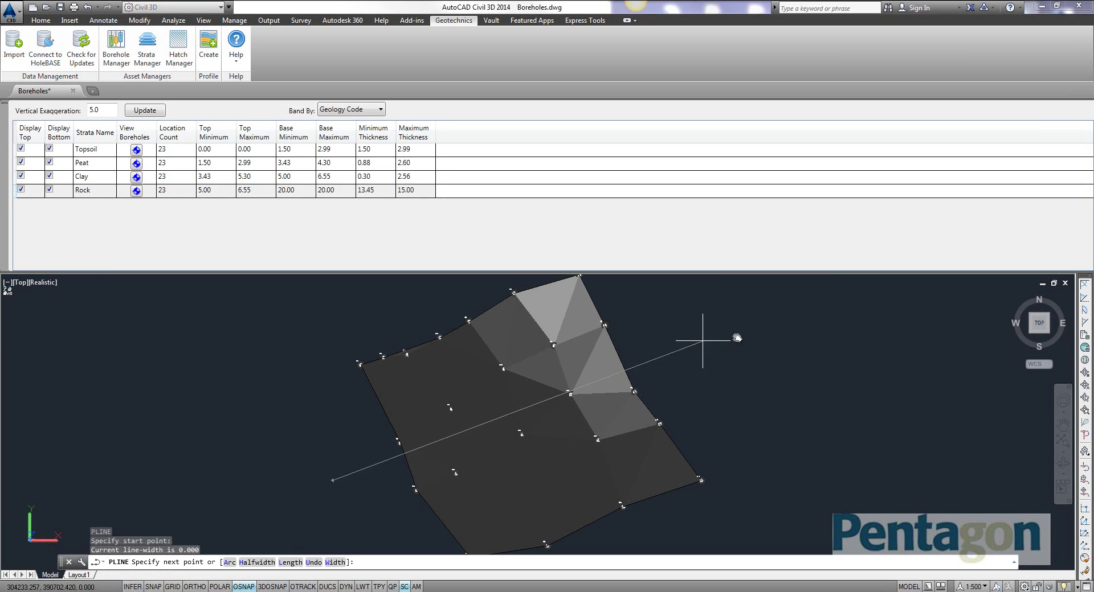
left_click(708, 331)
key("Return")
Create a quick profile from the polyline, sampling all surfaces with the 5x Exaggeration view style, and place it east of the surfaces.
left_click(661, 366)
right_click(659, 342)
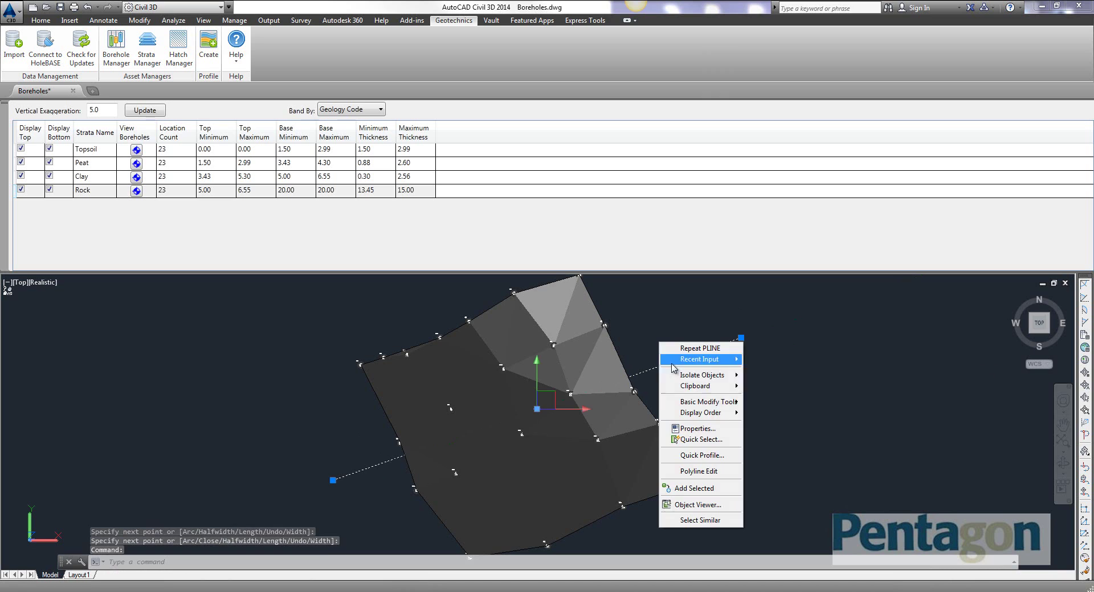
left_click(716, 455)
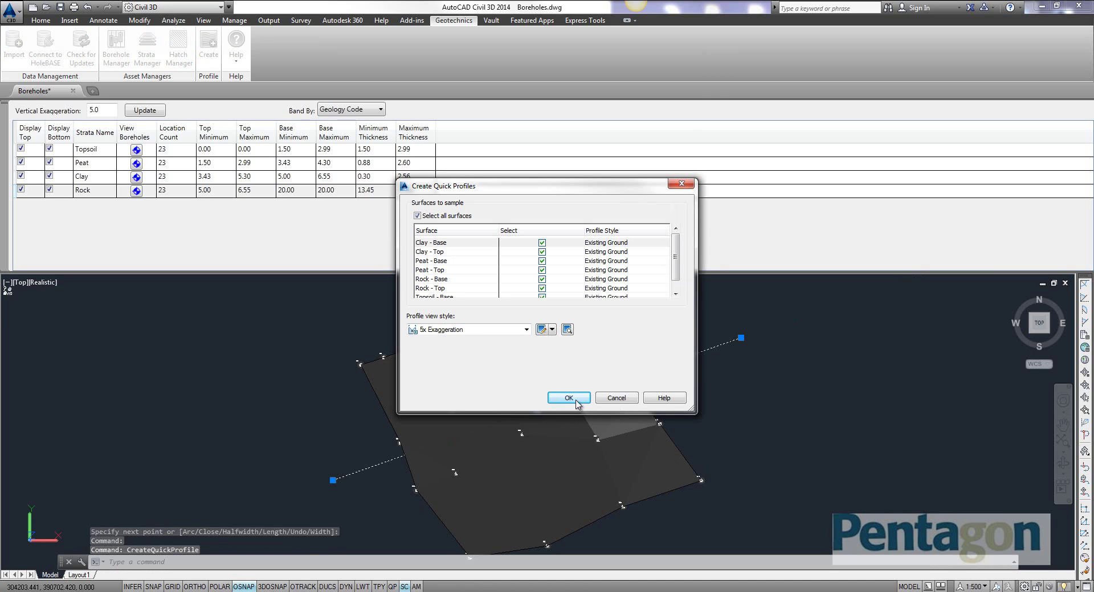
left_click(569, 397)
scroll(771, 407, "down", 5)
middle_click_drag(772, 407, 607, 432)
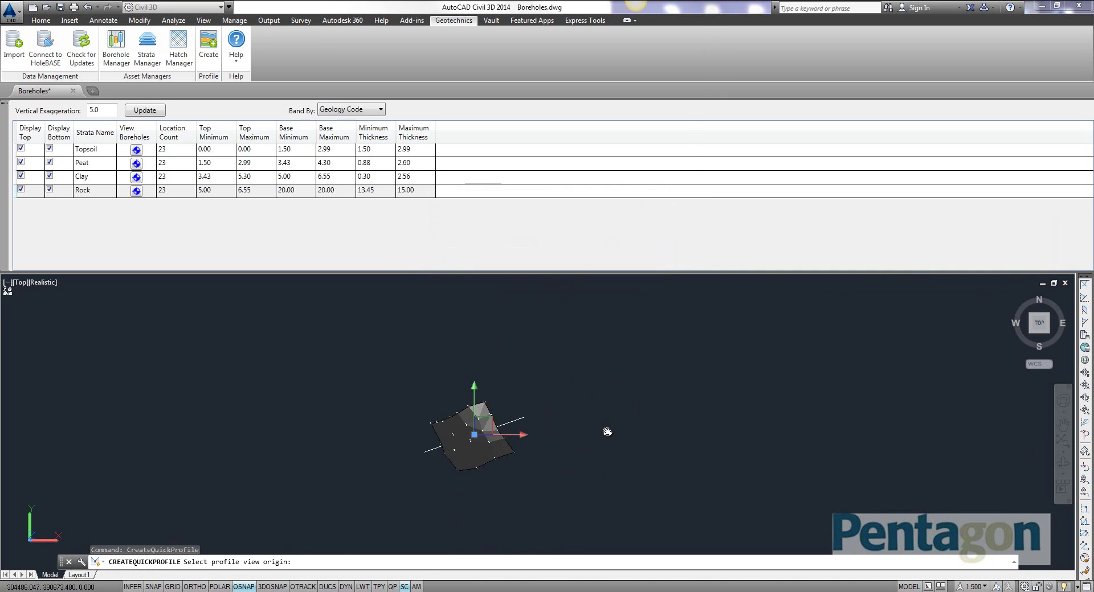
scroll(654, 373, "up", 3)
scroll(569, 399, "up", 2)
middle_click_drag(505, 427, 692, 352)
left_click(691, 352)
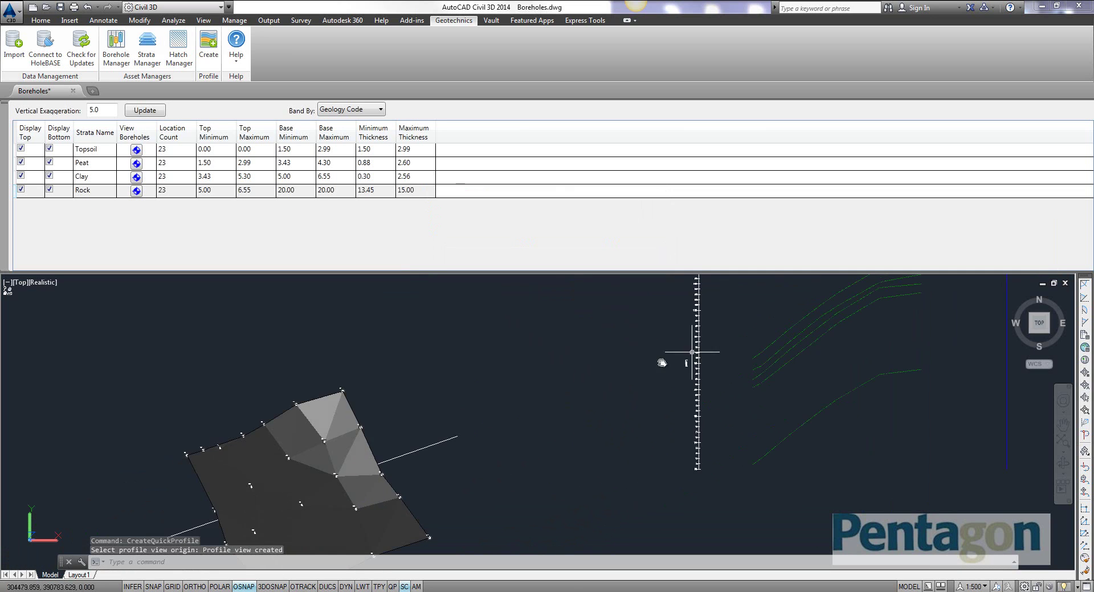
scroll(569, 410, "down", 4)
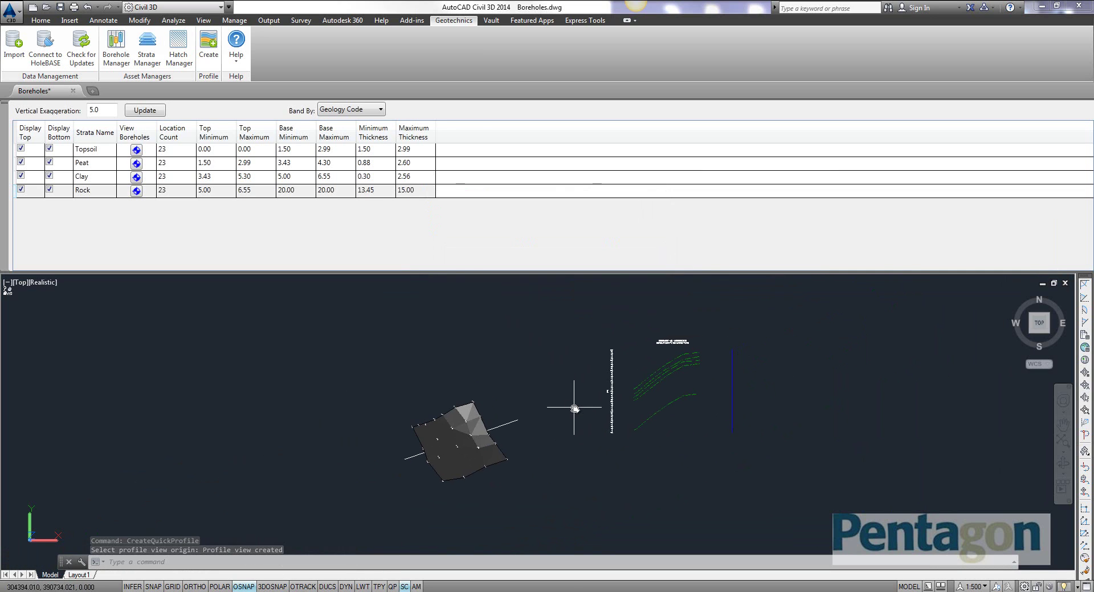
scroll(574, 408, "up", 2)
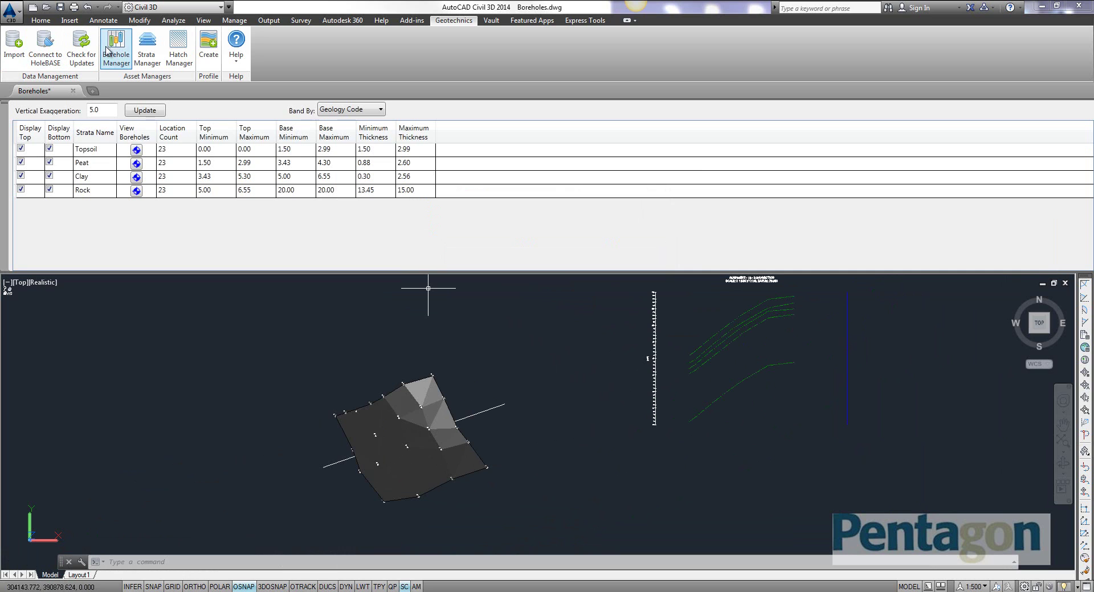
Examine the plan settings of borehole BH1's Default Style from the Borehole Manager, then close the style editor and the manager.
left_click(116, 54)
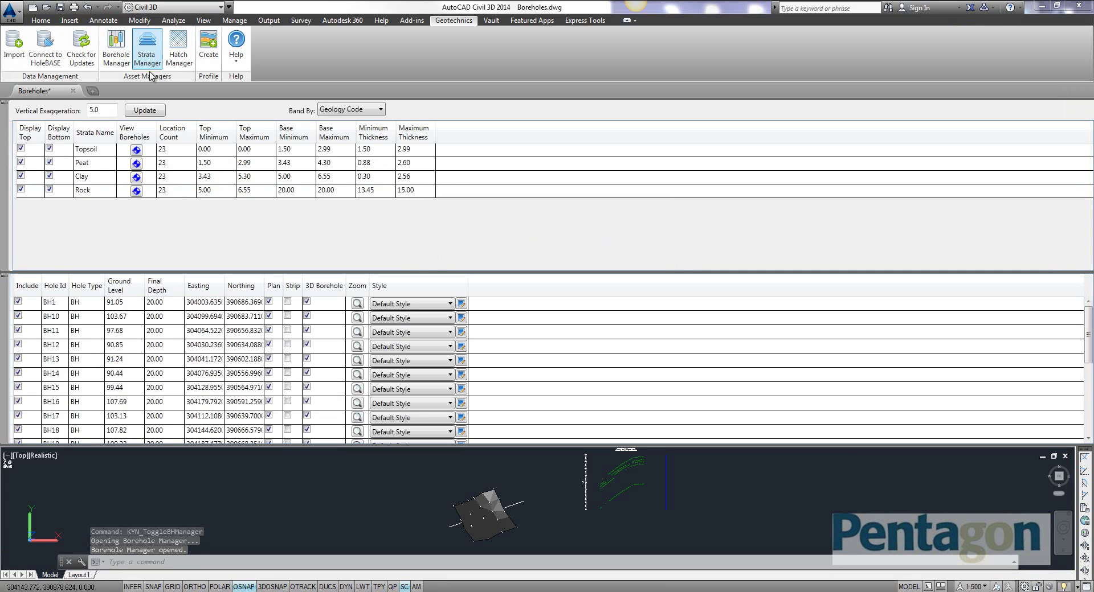
left_click(451, 305)
left_click(464, 308)
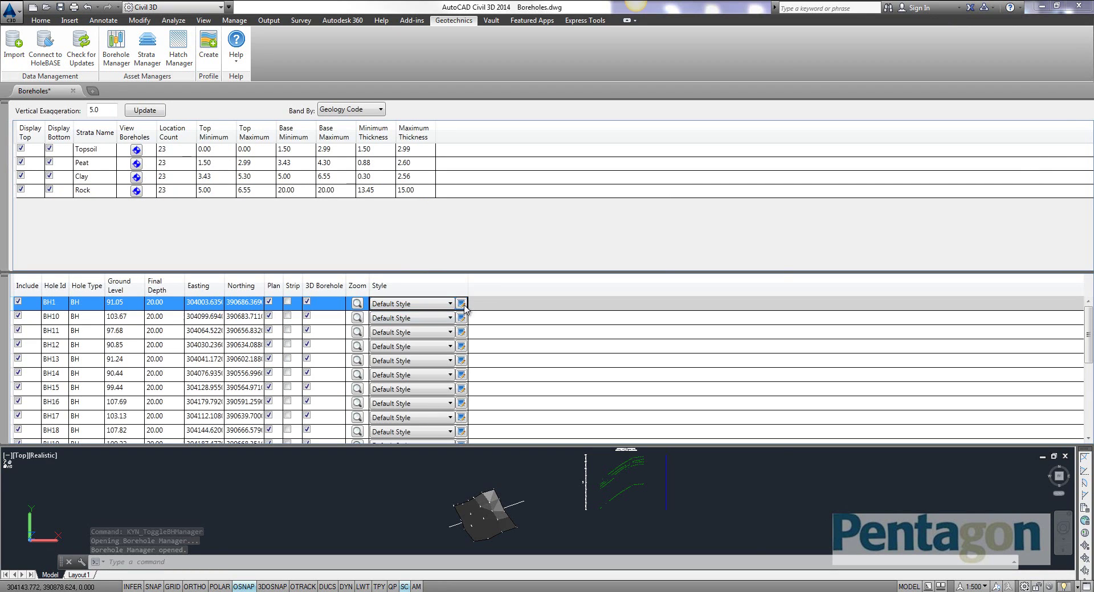
left_click(462, 305)
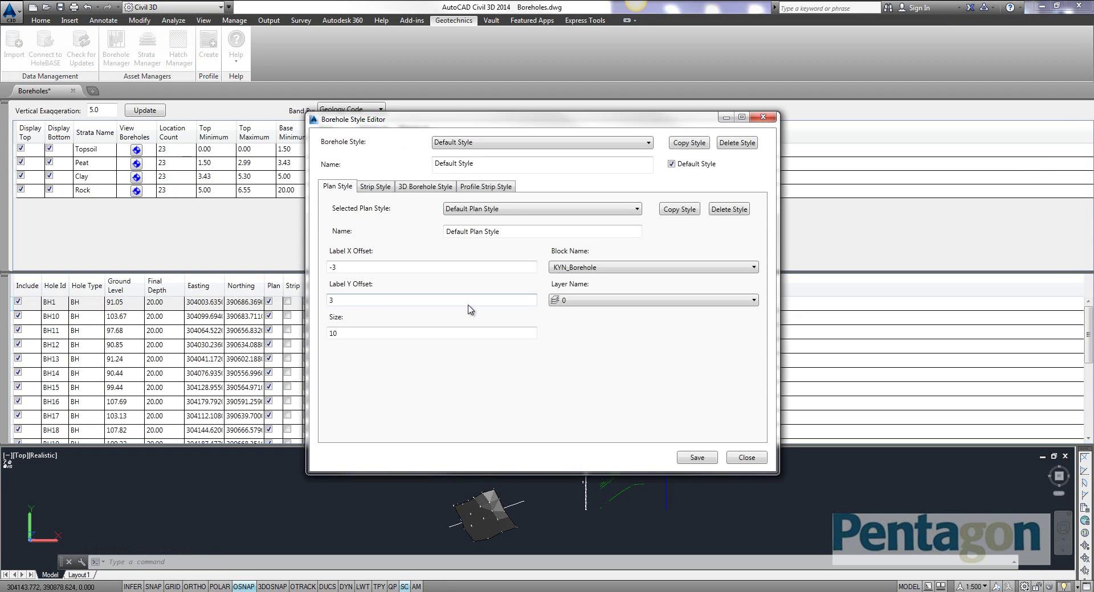
left_click(746, 459)
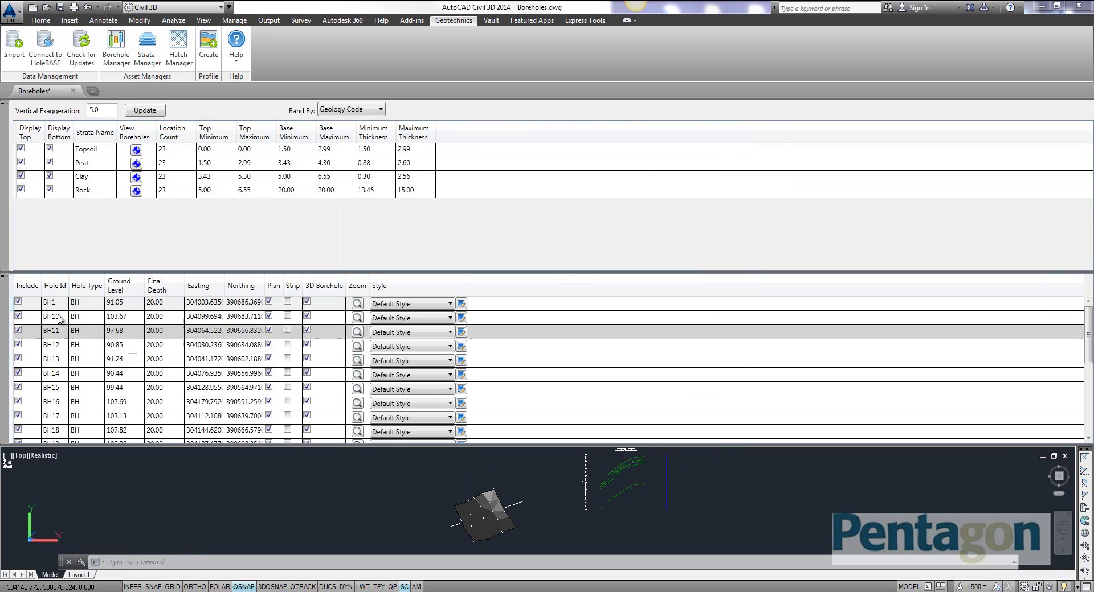
left_click(4, 281)
Erase the quick profile view beside the strata surfaces and close the Strata Manager.
scroll(537, 349, "down", 2)
middle_click_drag(537, 349, 488, 340)
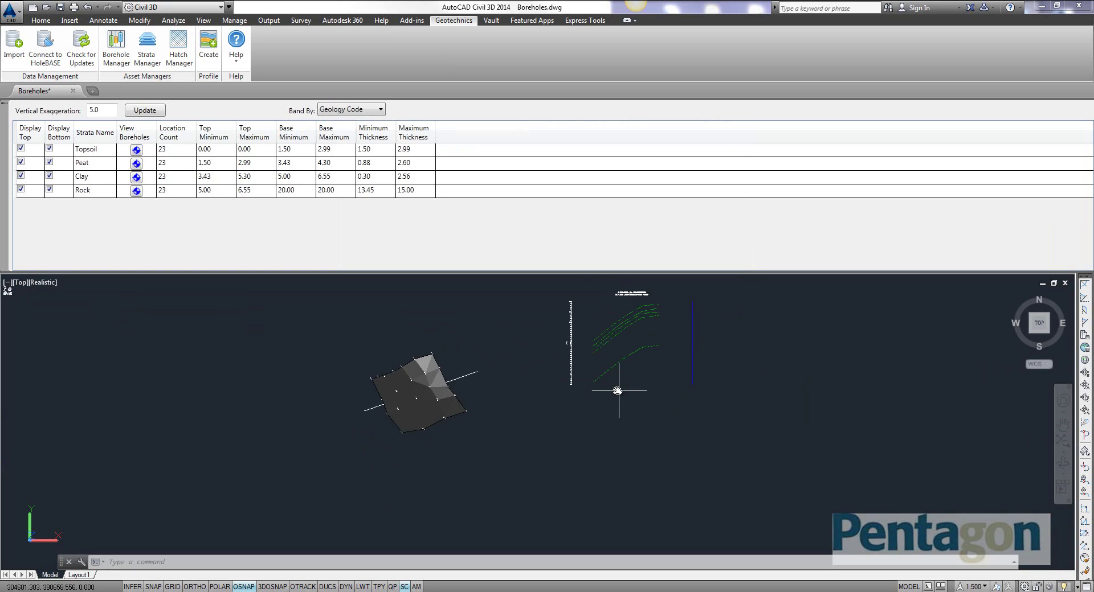
left_click(703, 394)
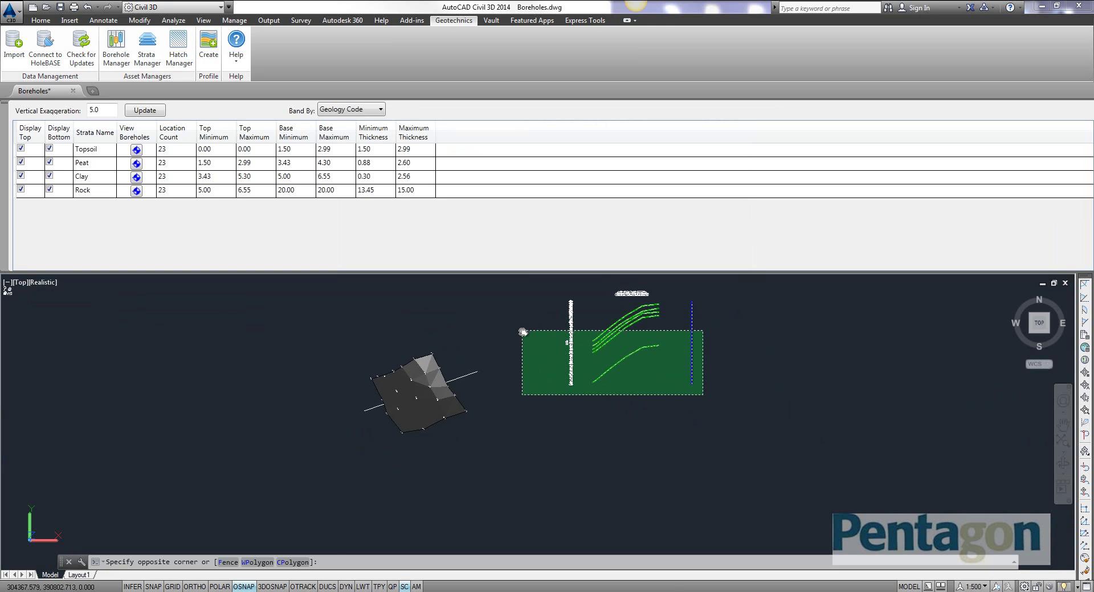
left_click(523, 331)
key("Delete")
middle_click_drag(522, 330, 494, 329)
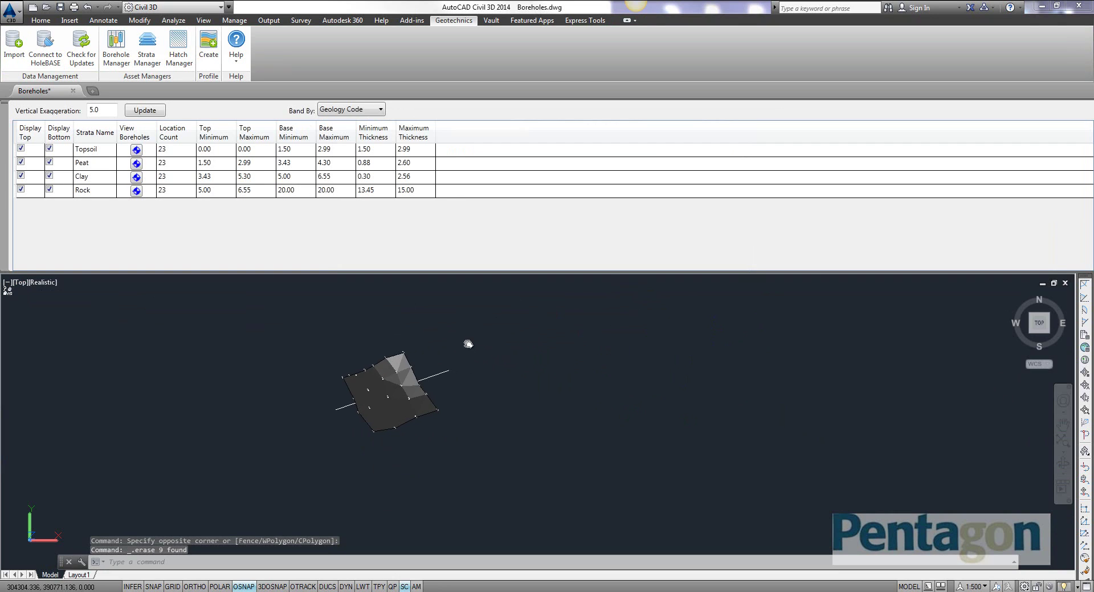
left_click(7, 113)
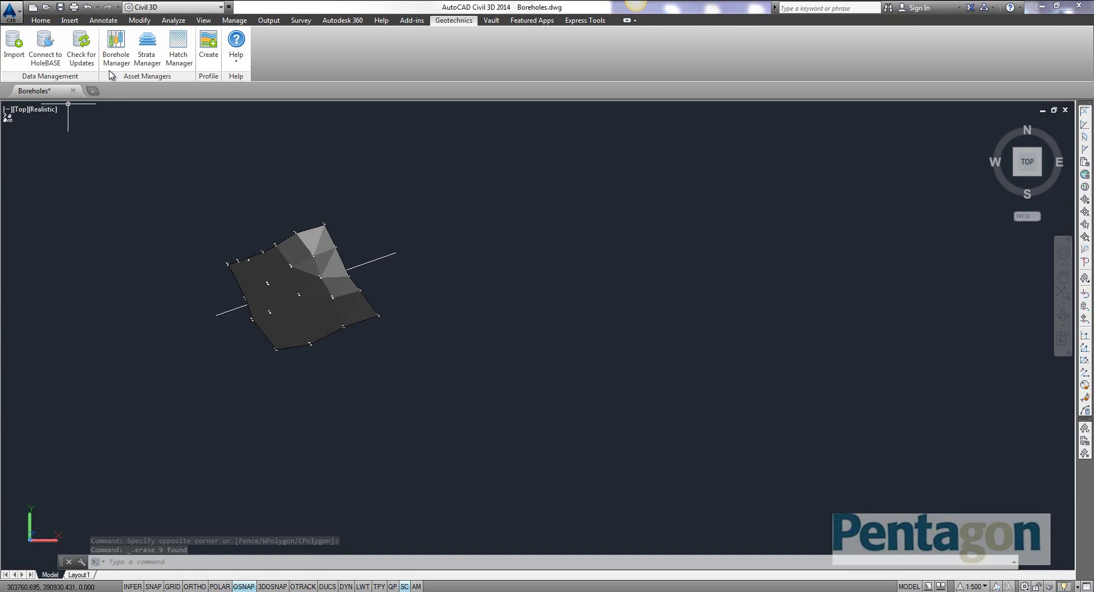
Start a new geotechnical profile named Strata with the 5x Exaggeration profile style.
left_click(209, 50)
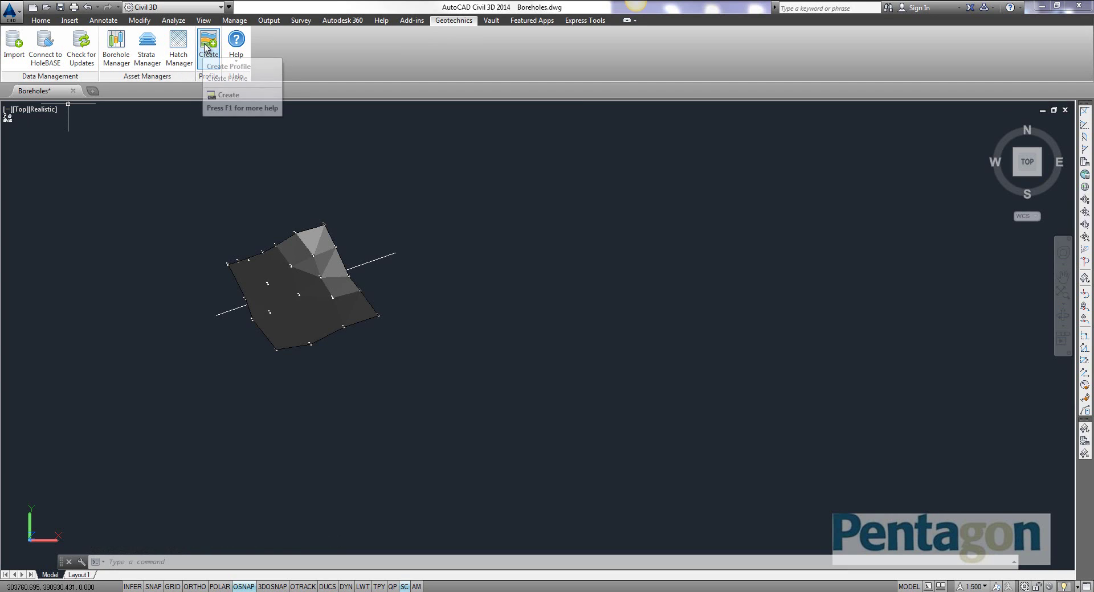
left_click(209, 50)
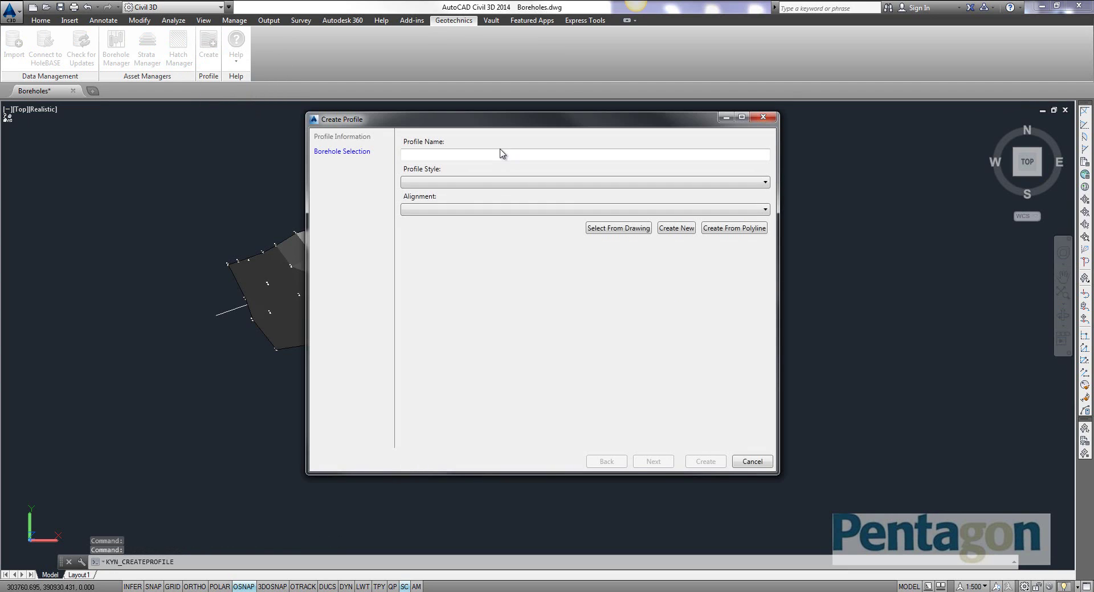
left_click(499, 154)
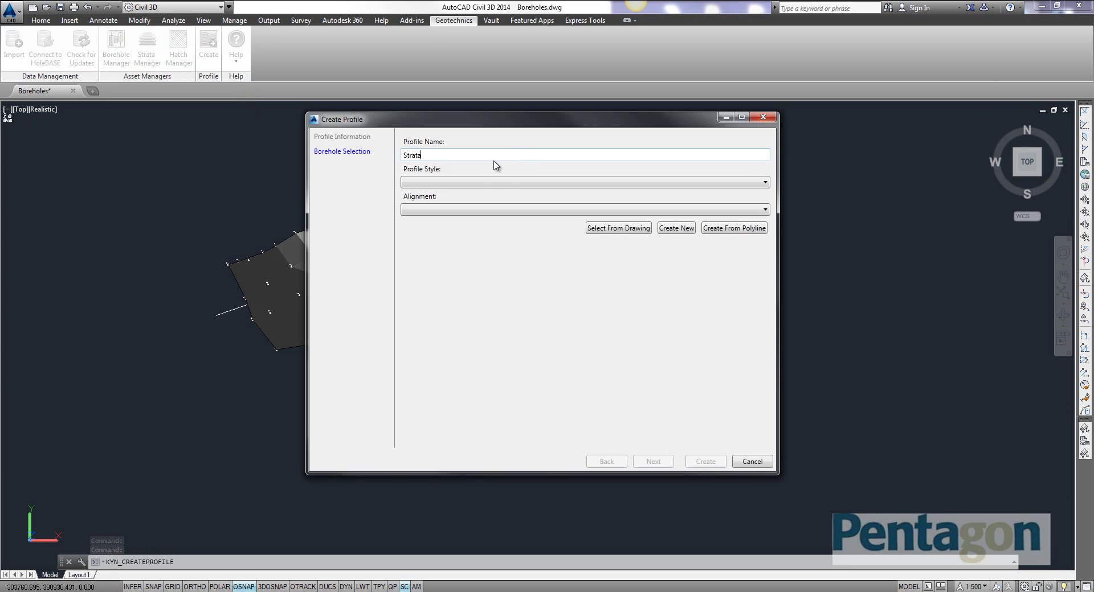
left_click(475, 184)
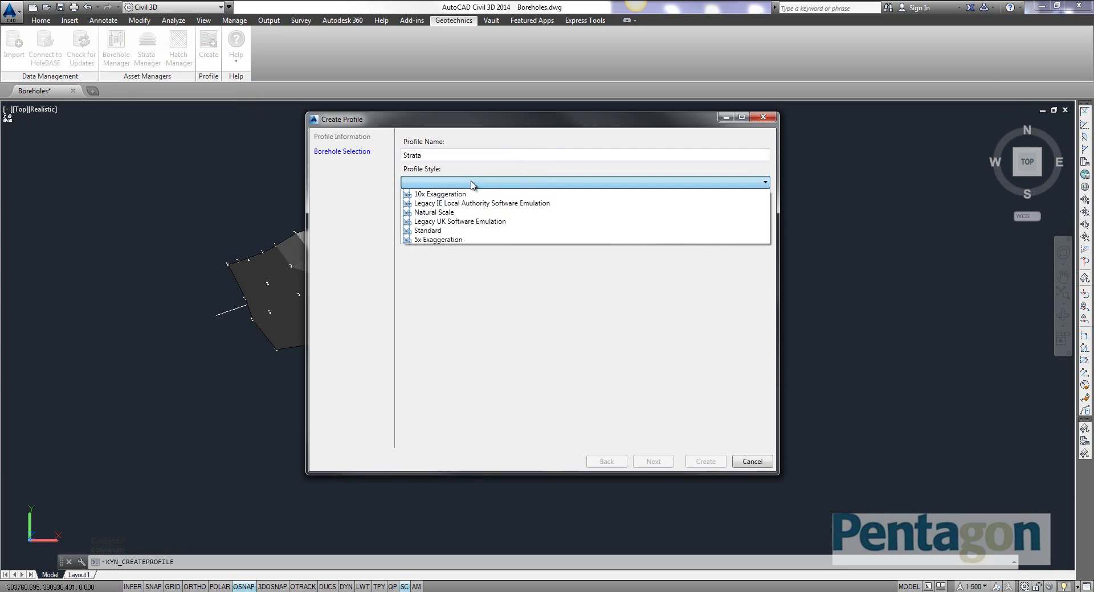
left_click(463, 240)
left_click(448, 212)
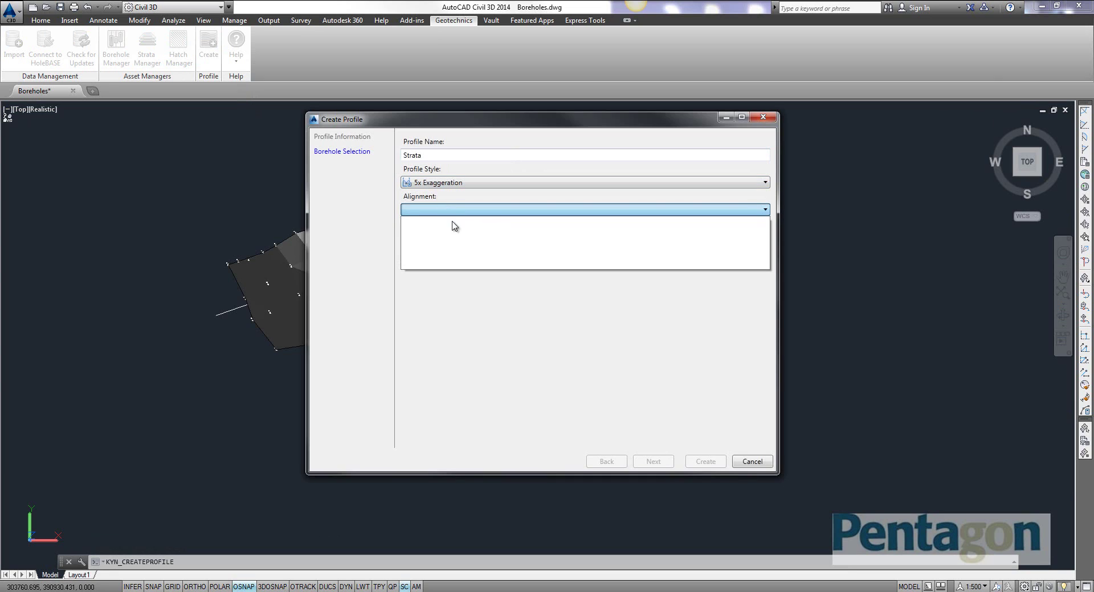
left_click(486, 208)
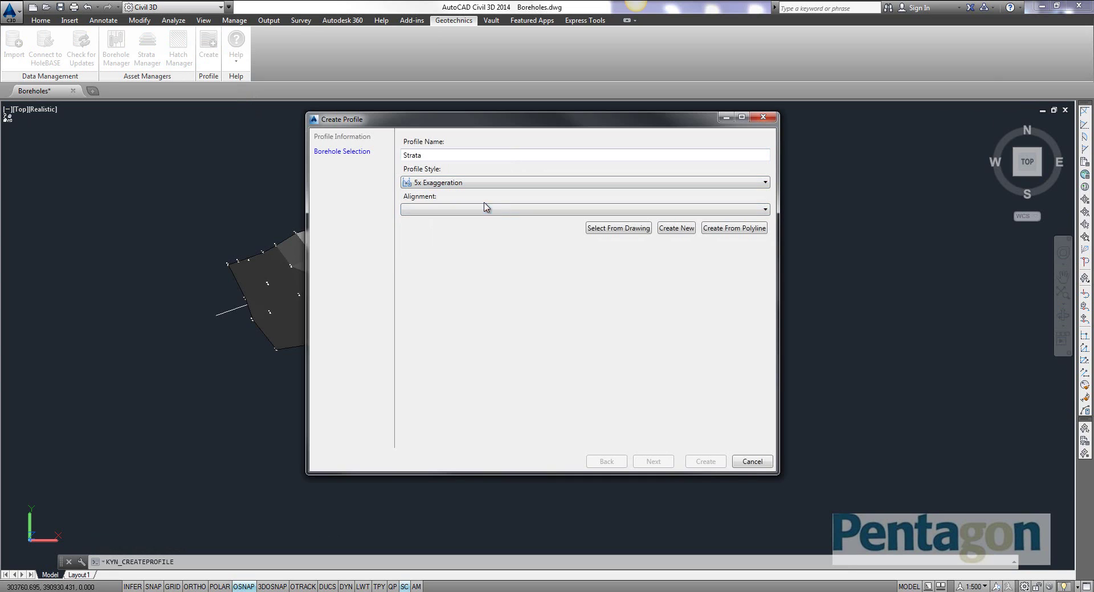
Create the profile's alignment from the polyline crossing the strata surfaces and name it bhsample.
left_click(725, 228)
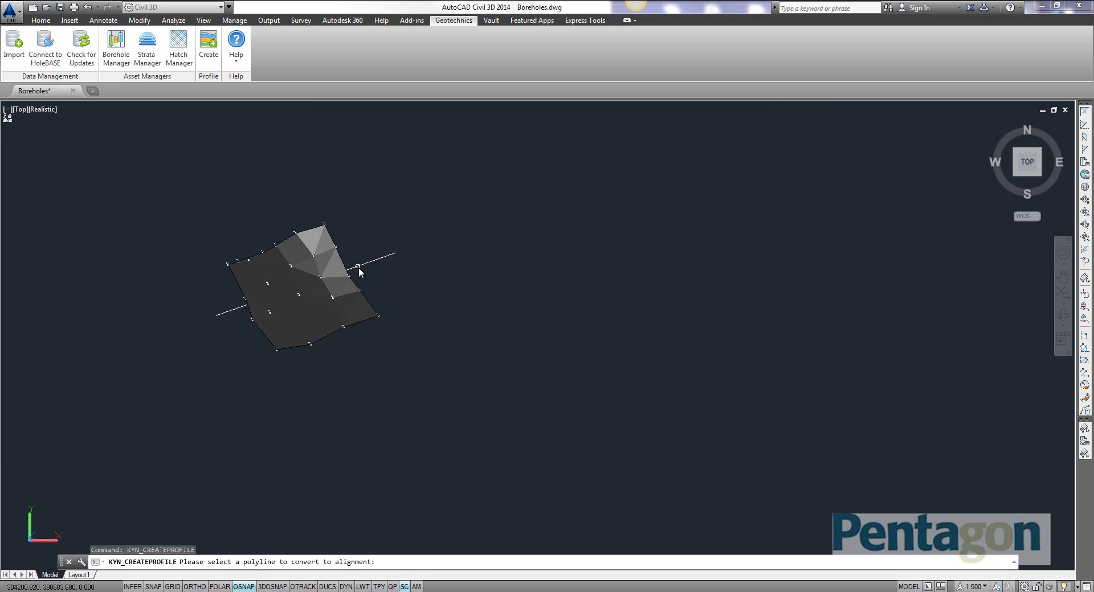
left_click(358, 266)
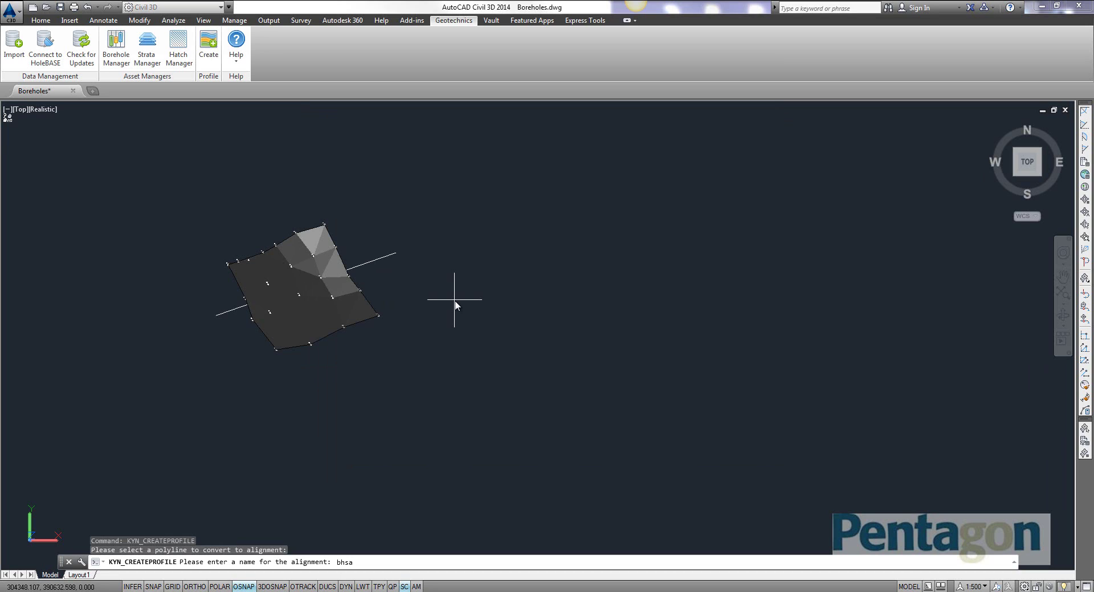
key("Return")
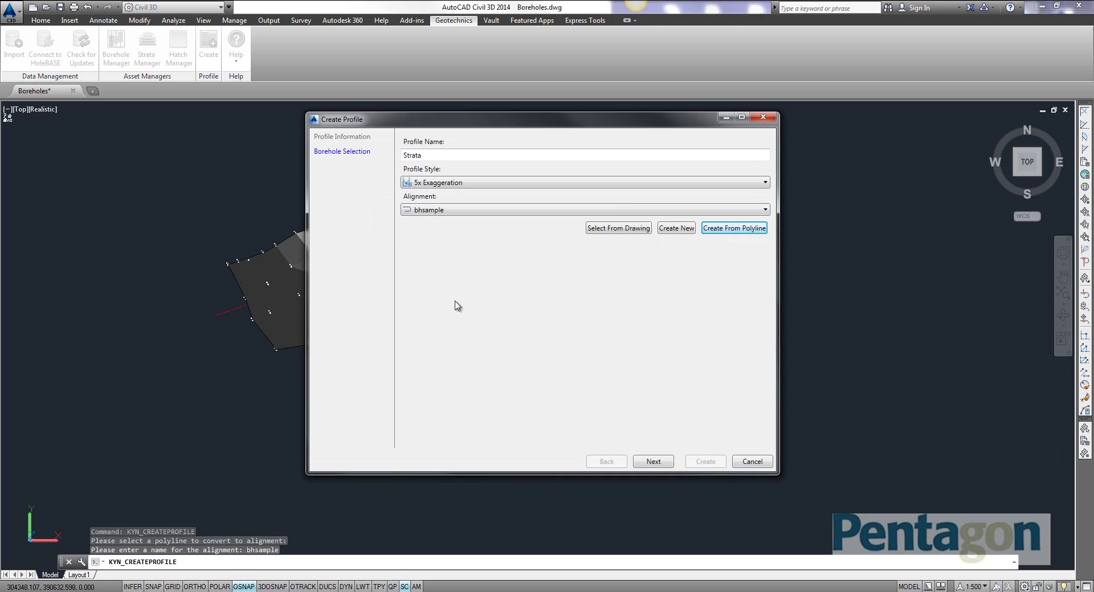
Create the profile with a dynamic buffer of 0 around the alignment for borehole selection, placing it east of the strata surfaces.
left_click(651, 465)
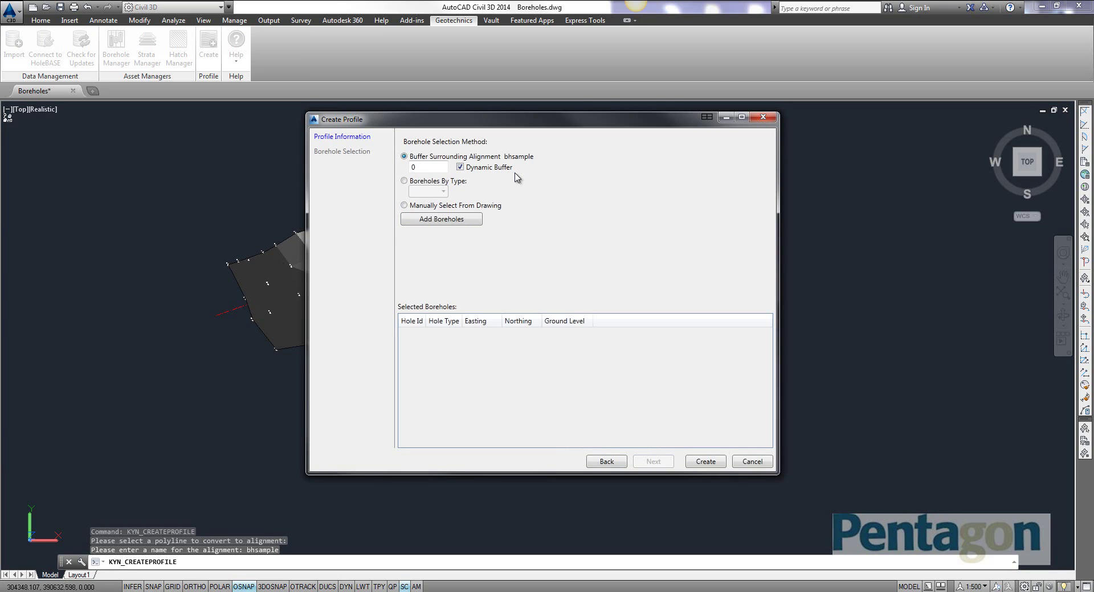
left_click(704, 462)
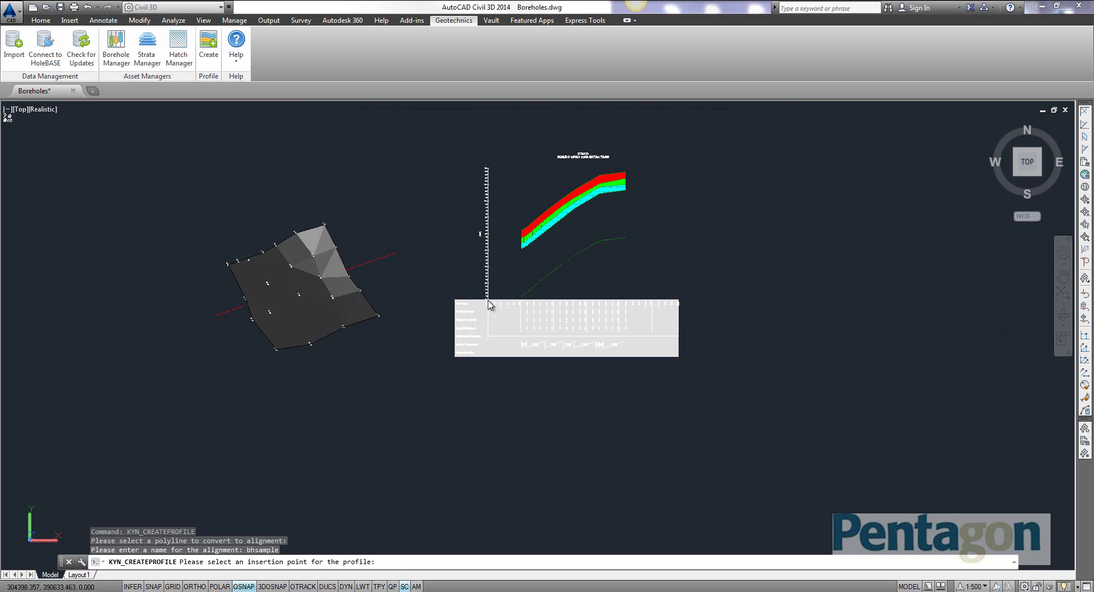
left_click(667, 309)
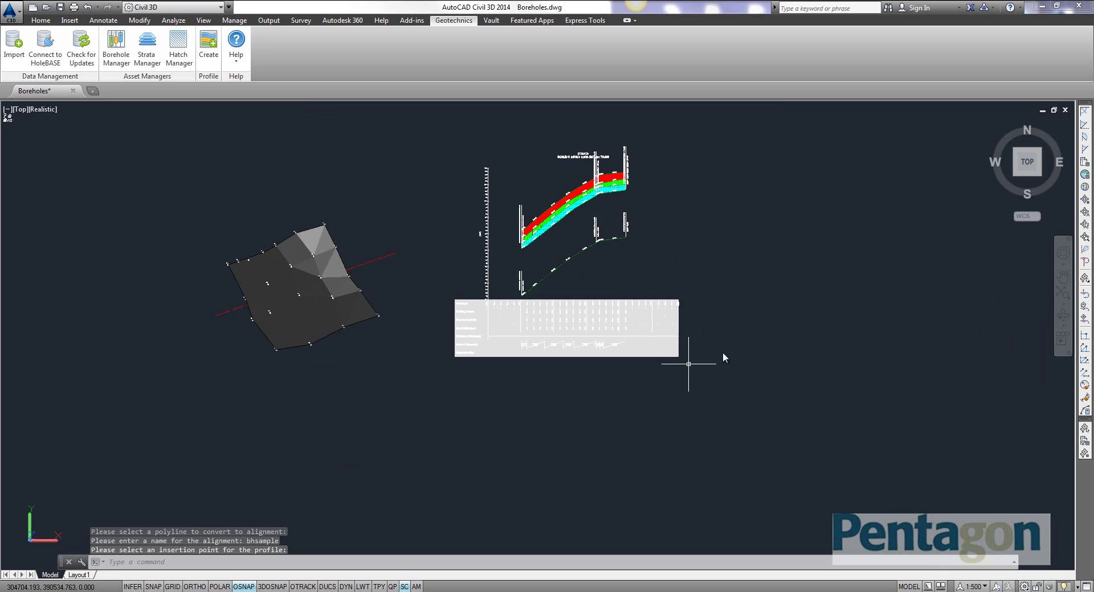
scroll(381, 269, "up", 1)
scroll(640, 306, "up", 5)
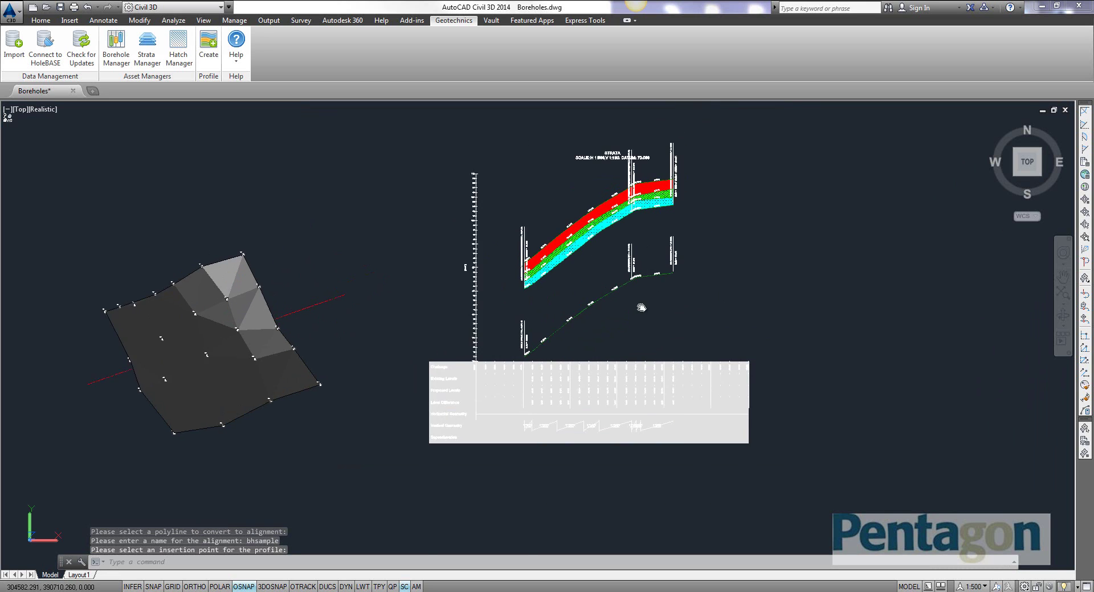
scroll(699, 403, "up", 2)
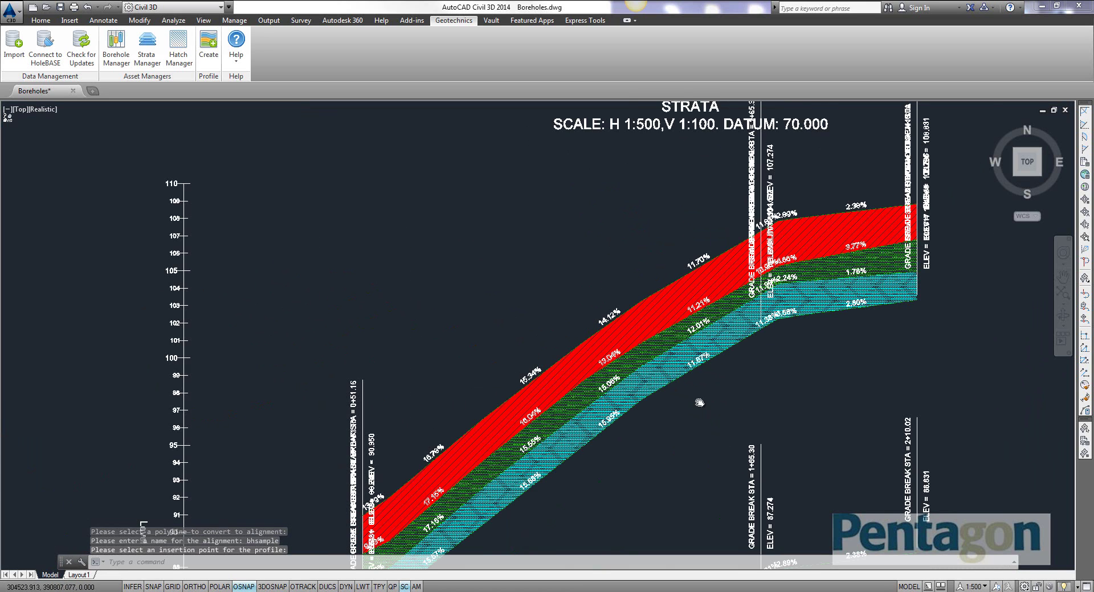
scroll(639, 363, "up", 2)
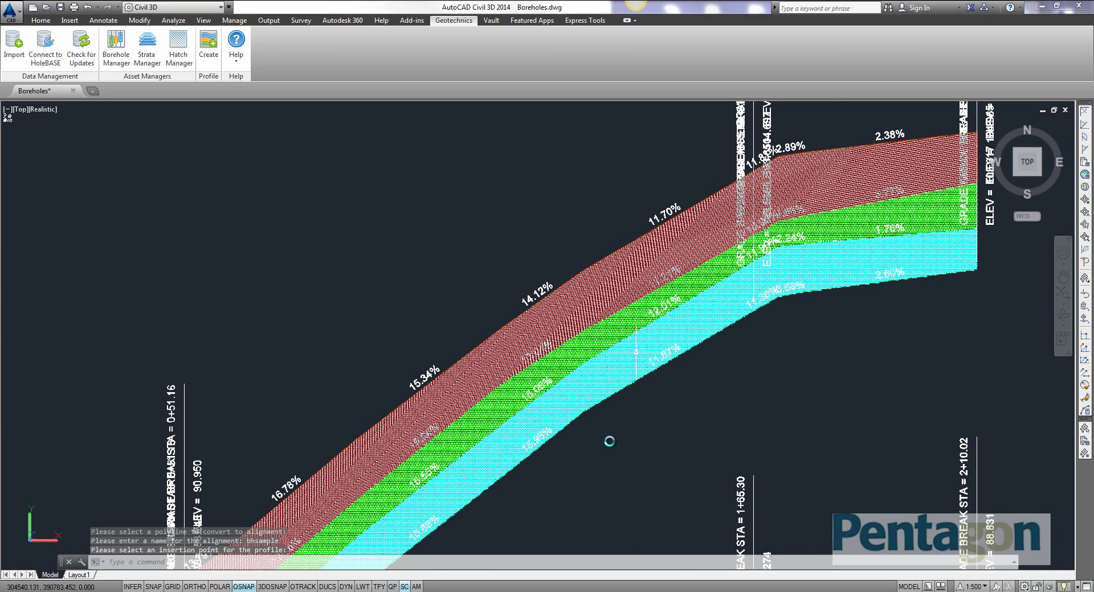
scroll(609, 442, "down", 2)
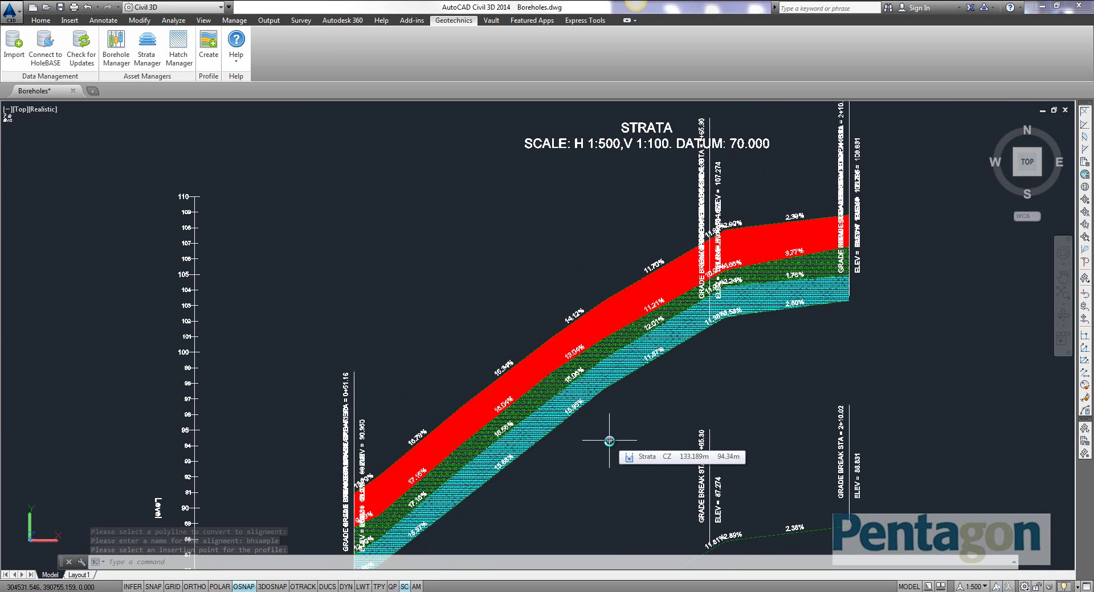